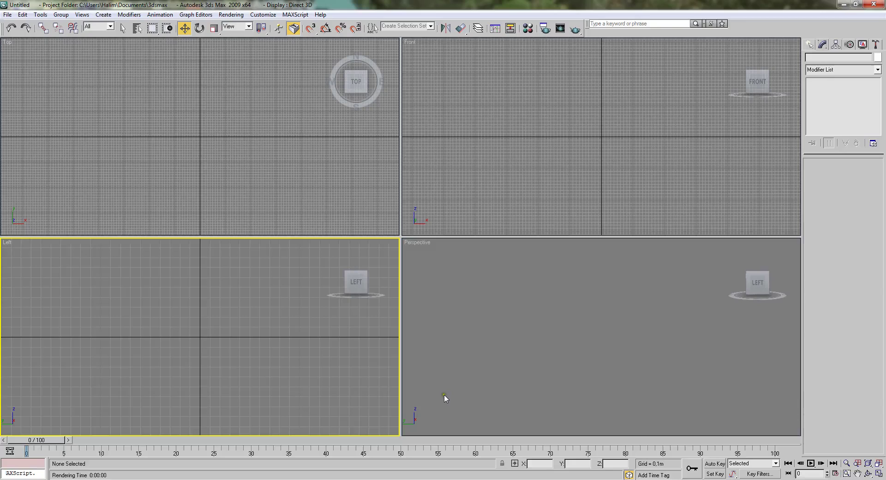
Step: Open mushroom.max from the recent files list
left_click(304, 143)
left_click(7, 15)
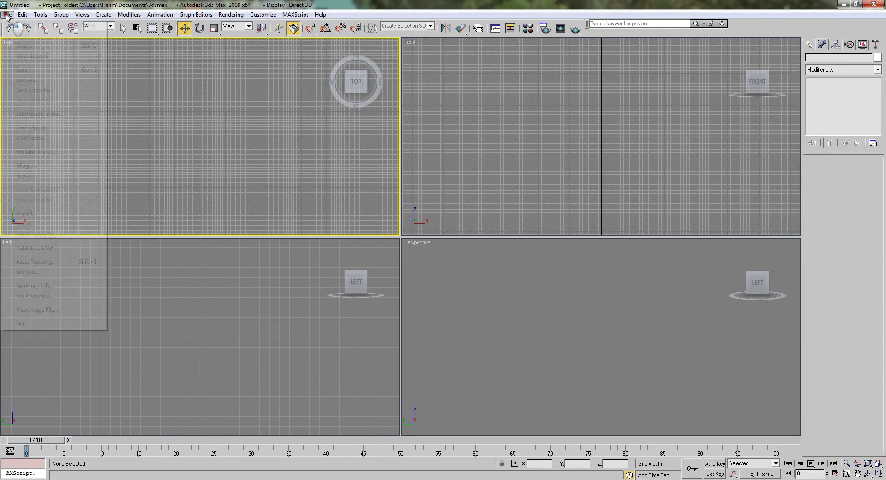
mouse_move(32, 55)
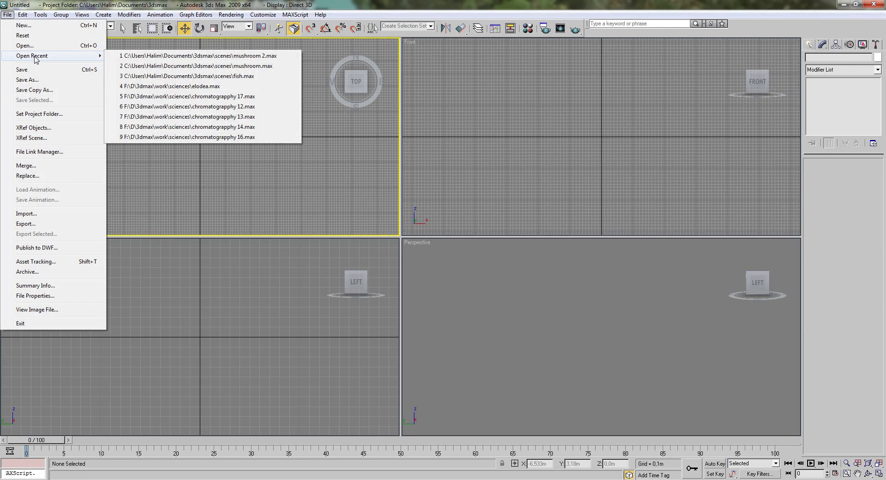
left_click(64, 59)
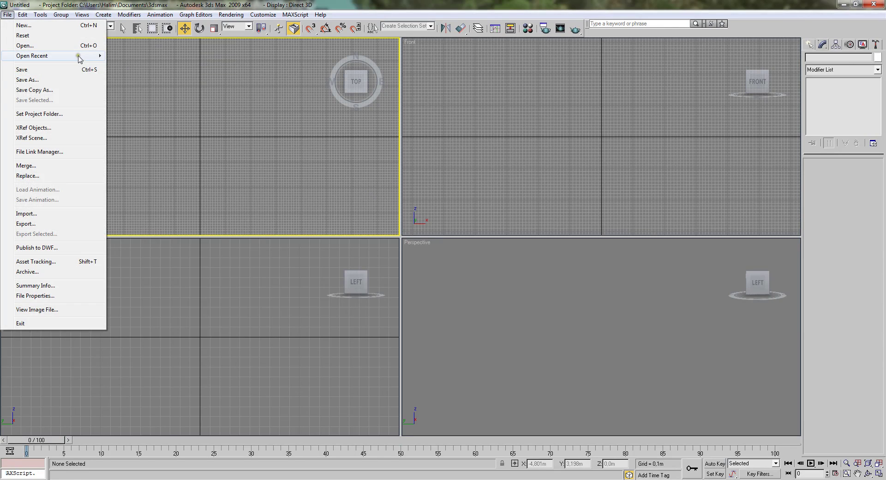
mouse_move(32, 55)
left_click(184, 68)
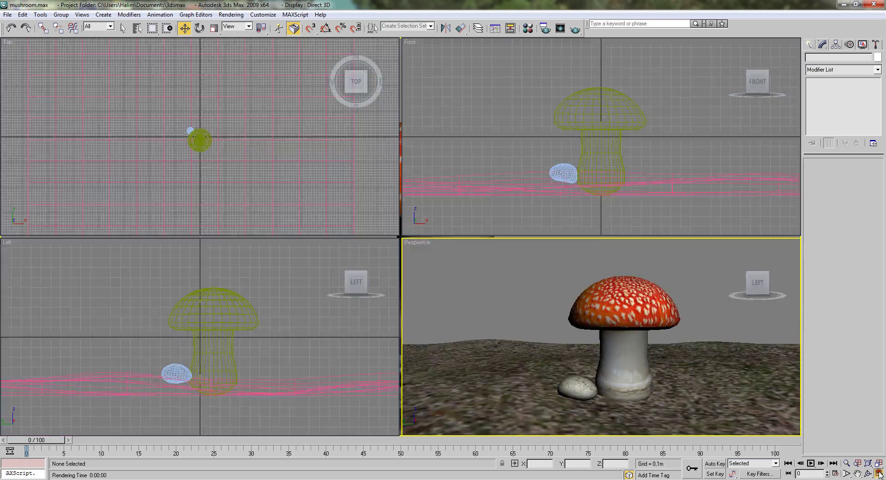
Step: Restore the four-view layout, zoom into the Top view, and activate Perspective with Select Object
left_click(879, 474)
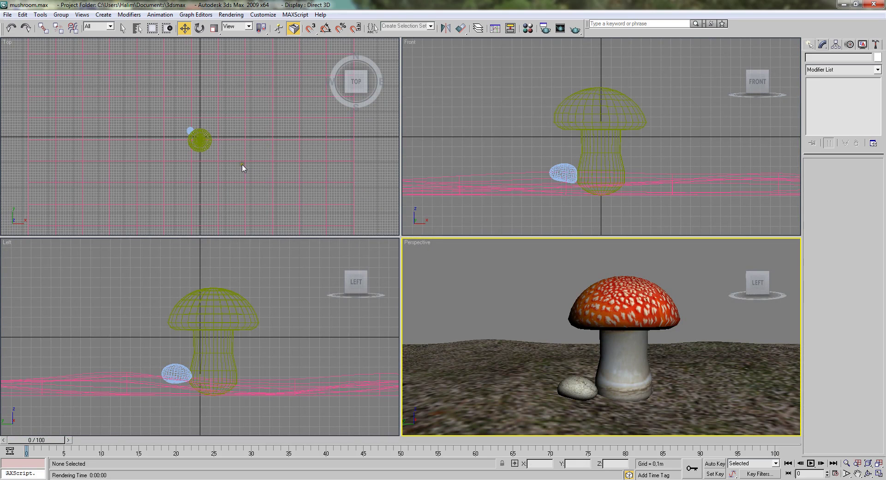
left_click(229, 179)
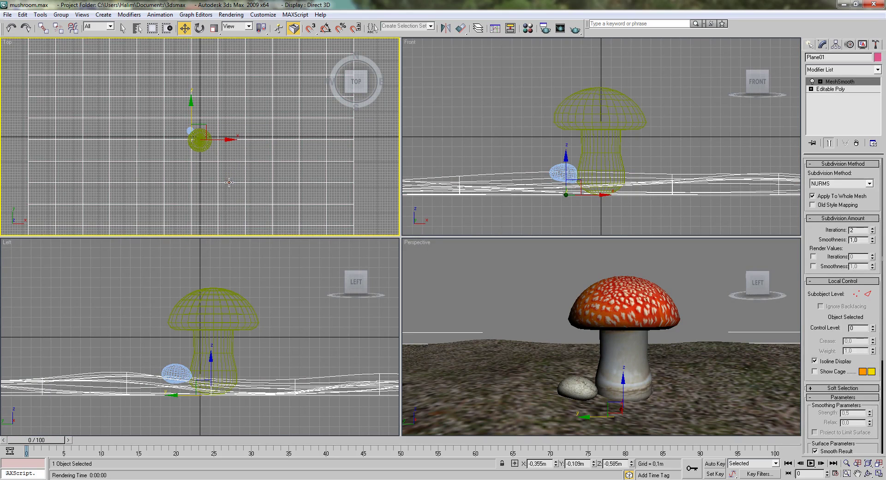
left_click(846, 462)
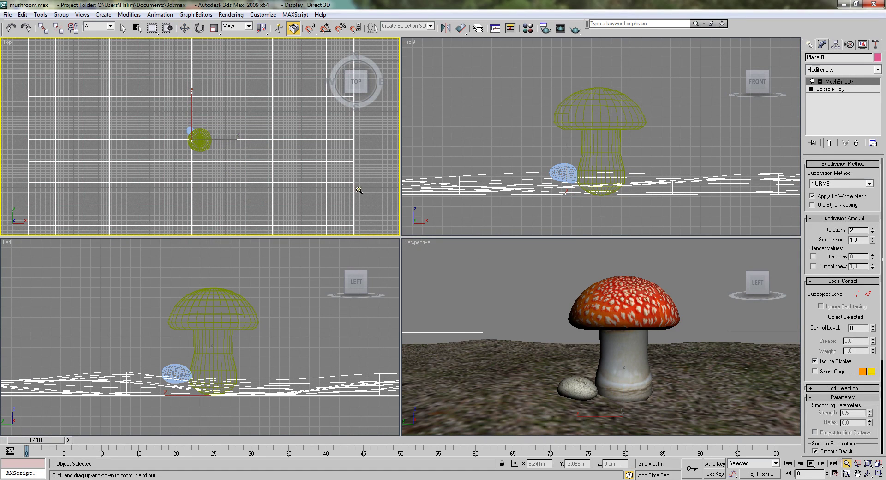
left_click_drag(324, 185, 325, 172)
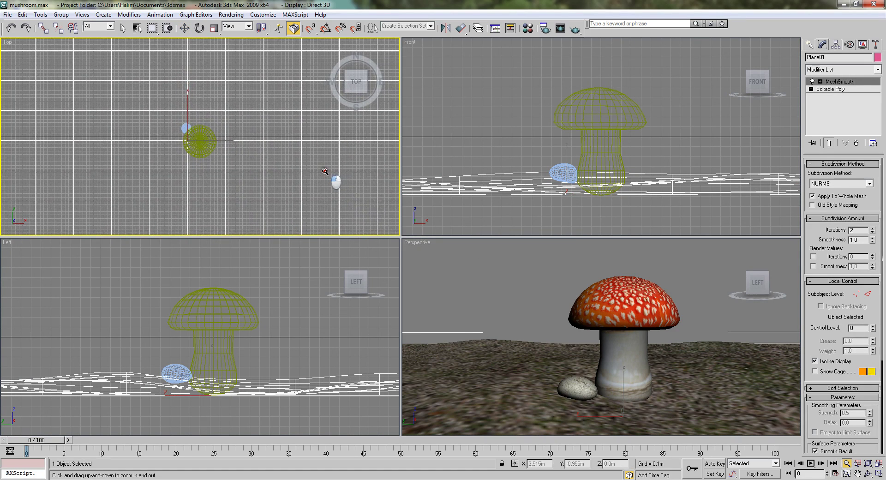
left_click(511, 299)
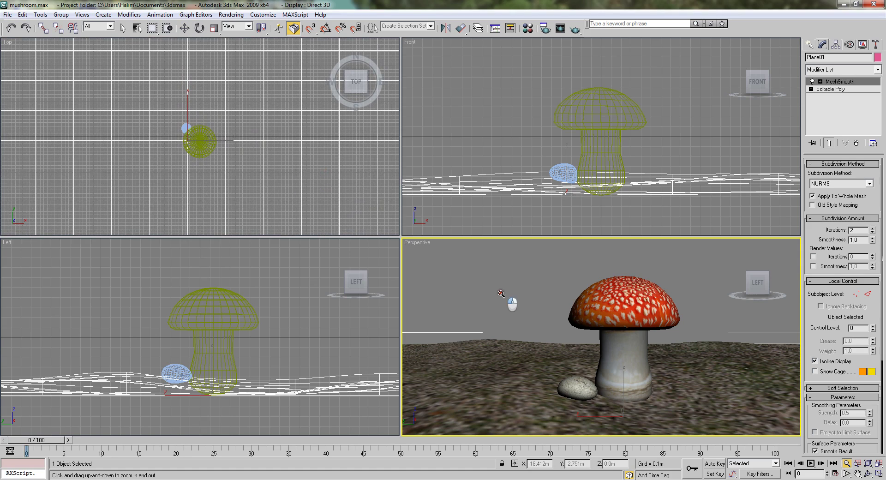
left_click(123, 29)
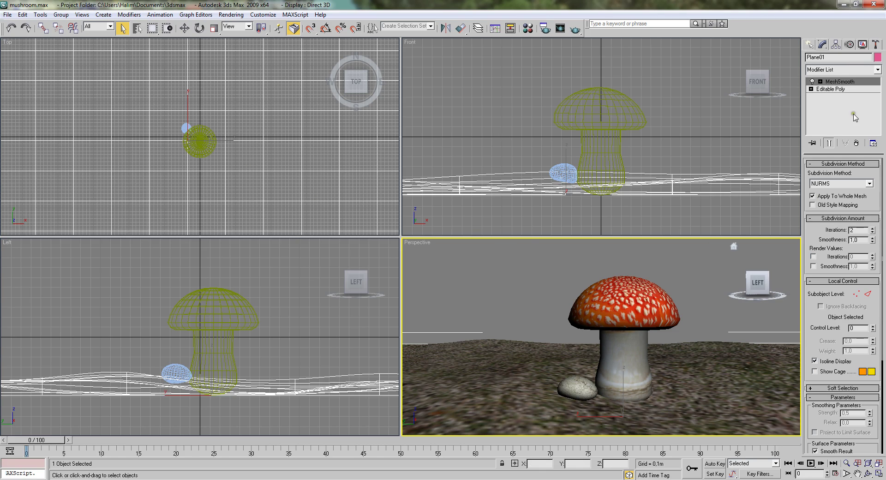
Step: Place a Standard Omni light above the mushroom in the Top view and render Perspective
left_click(810, 45)
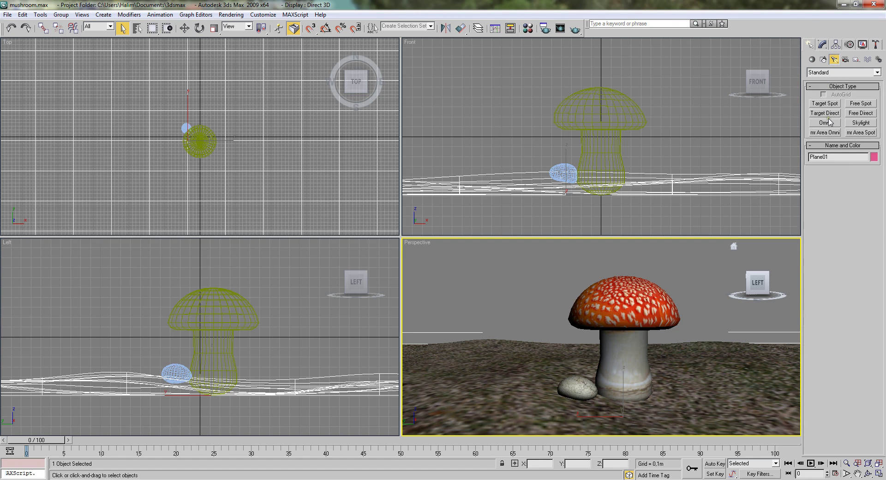
left_click(817, 74)
left_click(816, 74)
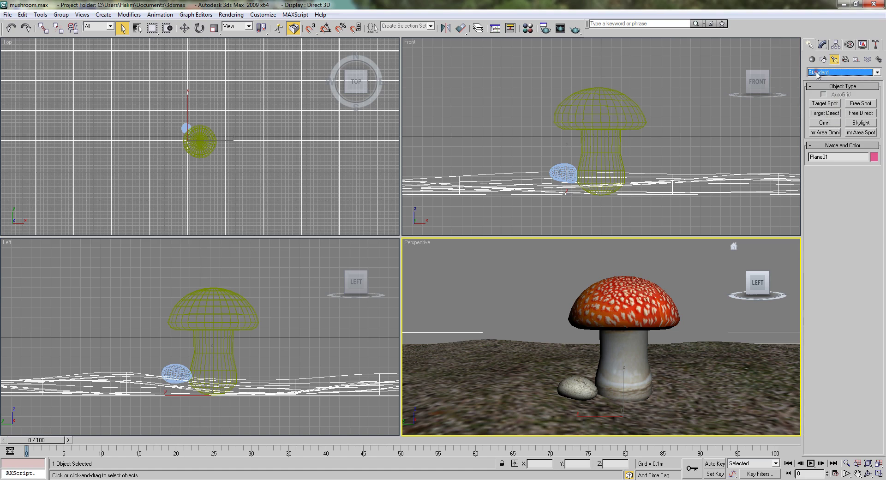
left_click(820, 123)
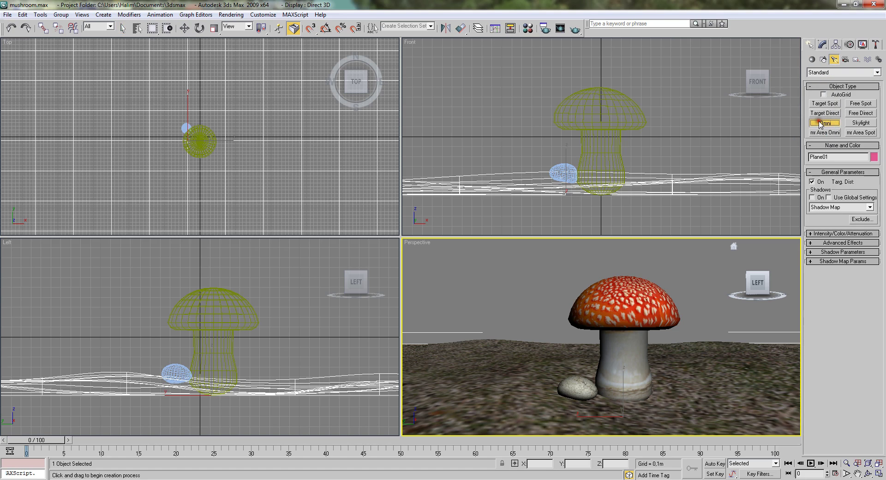
left_click(200, 89)
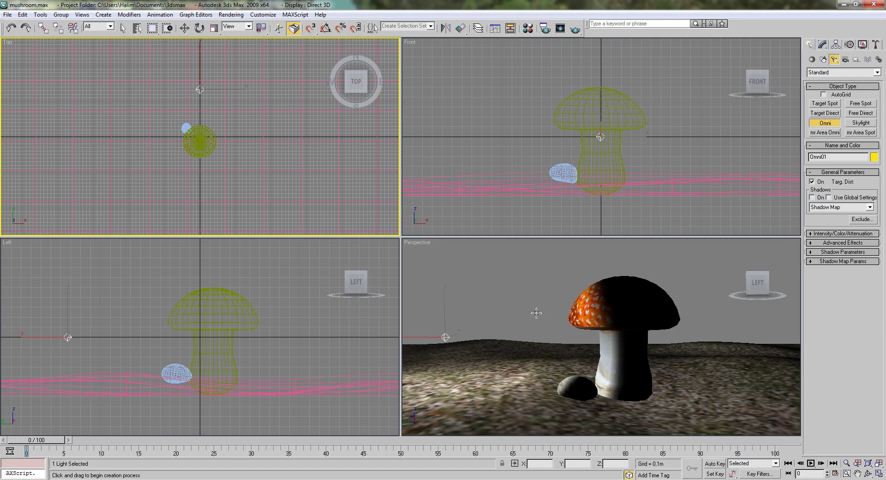
key("q")
left_click(531, 339)
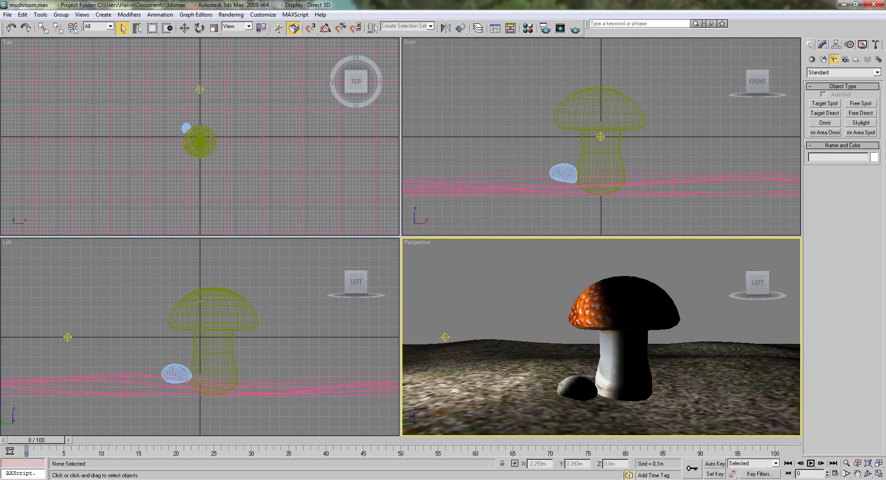
left_click(576, 30)
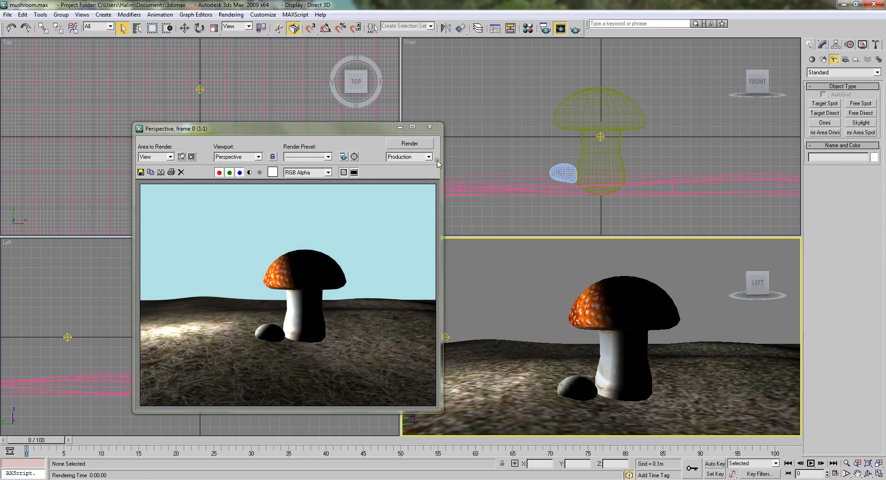
Step: Close the test render and select the Omni01 light in the Perspective view
left_click(431, 126)
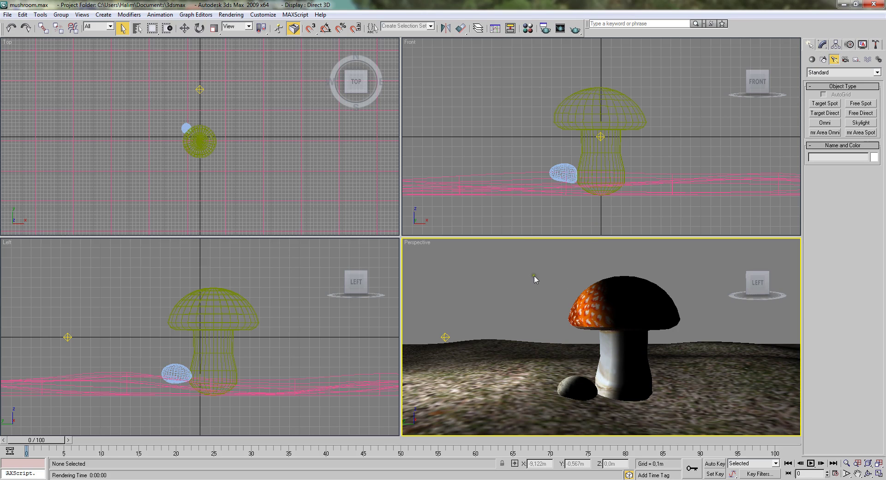
left_click(445, 337)
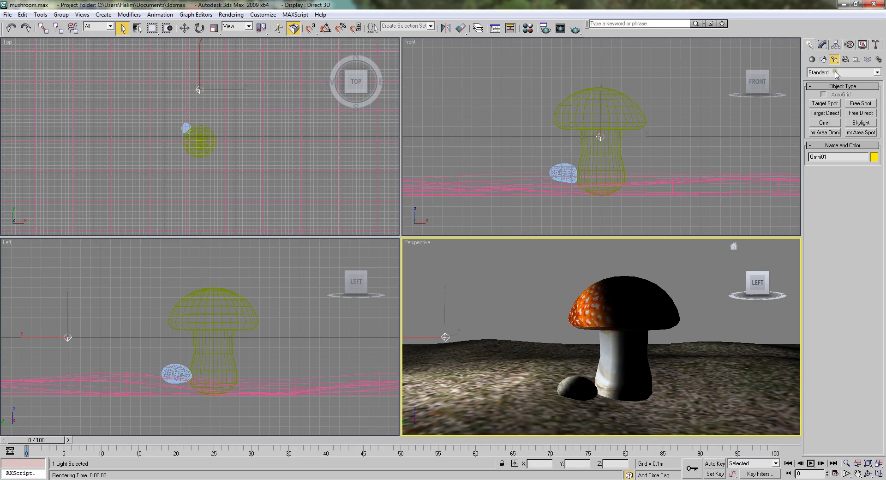
Step: Raise Omni01 along Z to about 0.28 m and render the Perspective view
left_click(824, 45)
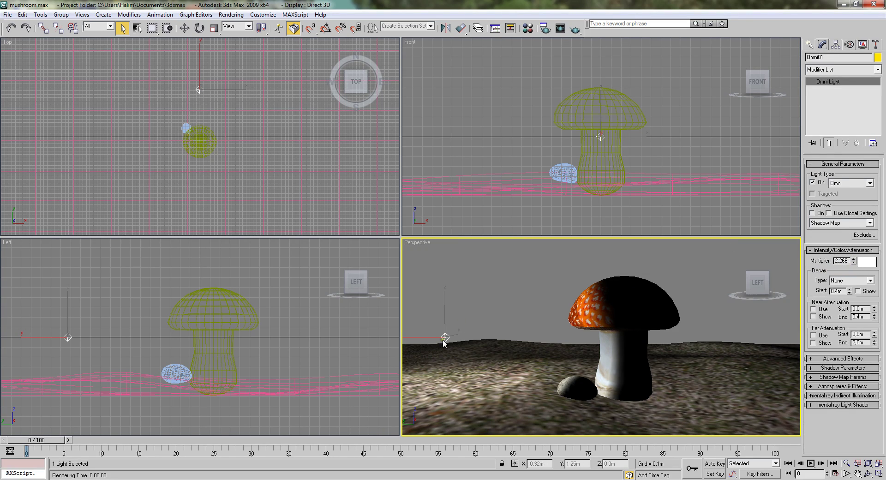
left_click(184, 28)
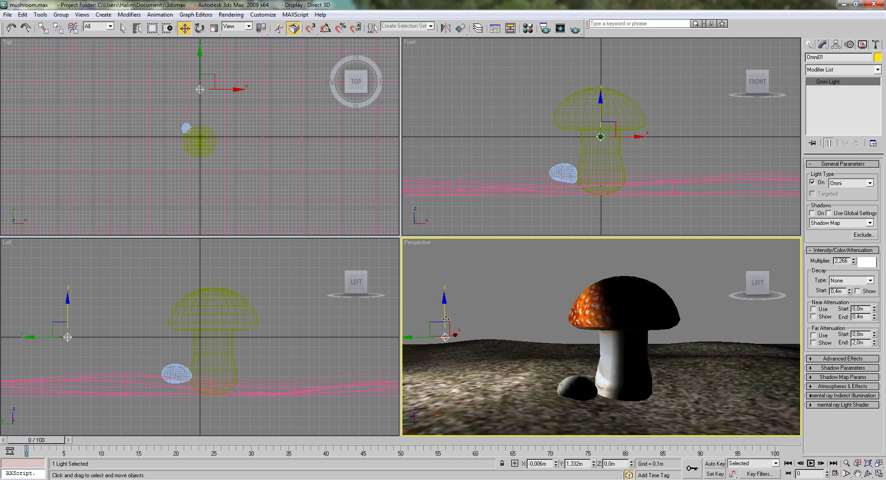
mouse_move(444, 317)
left_mouse_down()
mouse_move(444, 266)
mouse_move(444, 282)
left_mouse_up()
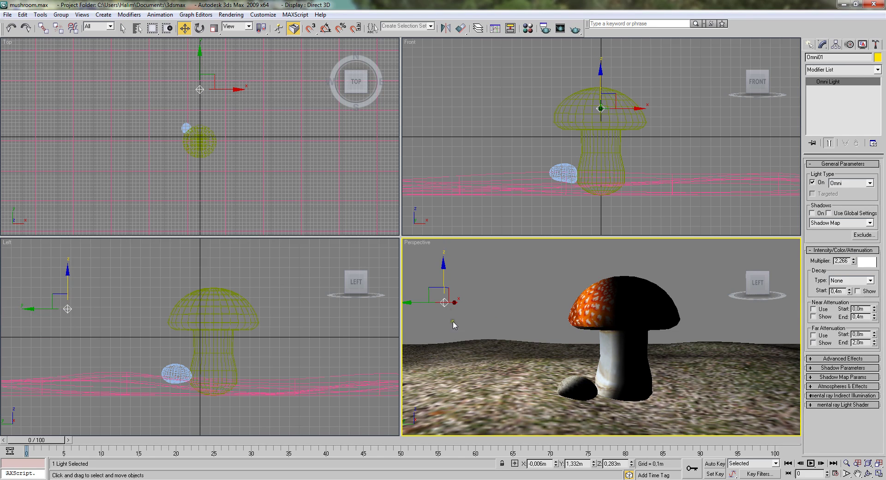
left_click(575, 29)
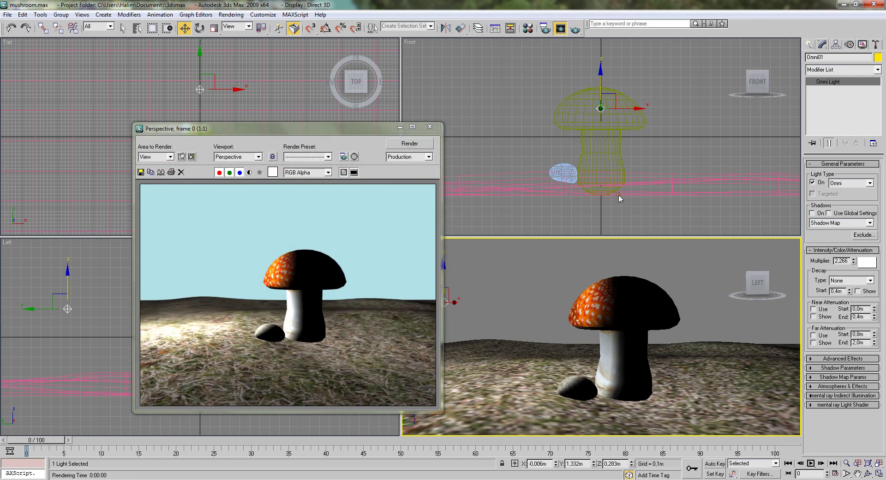
Step: Lift Omni01 to Z 0.41 m atop the mushroom cap and re-render to confirm
left_click(430, 126)
left_click_drag(443, 273, 443, 257)
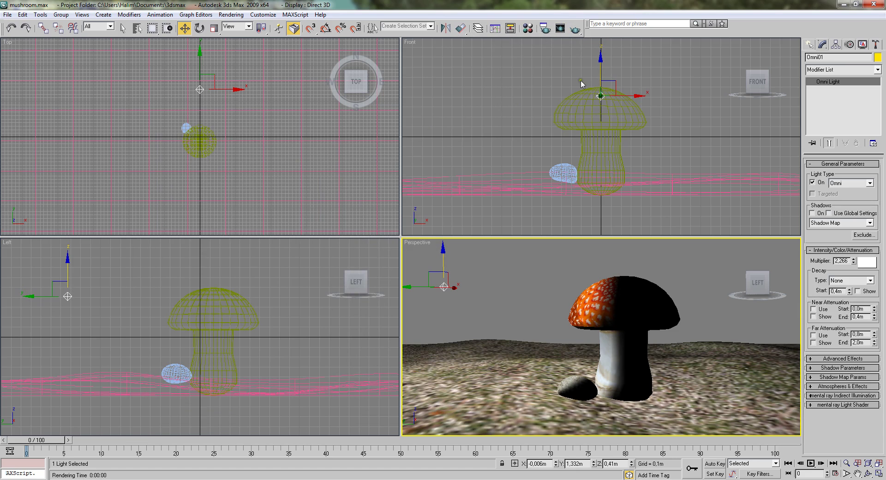
left_click(575, 28)
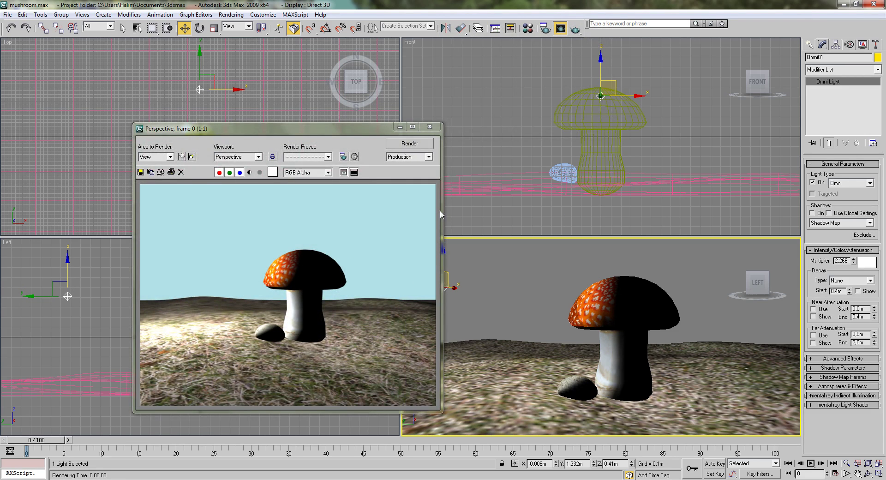
left_click(430, 126)
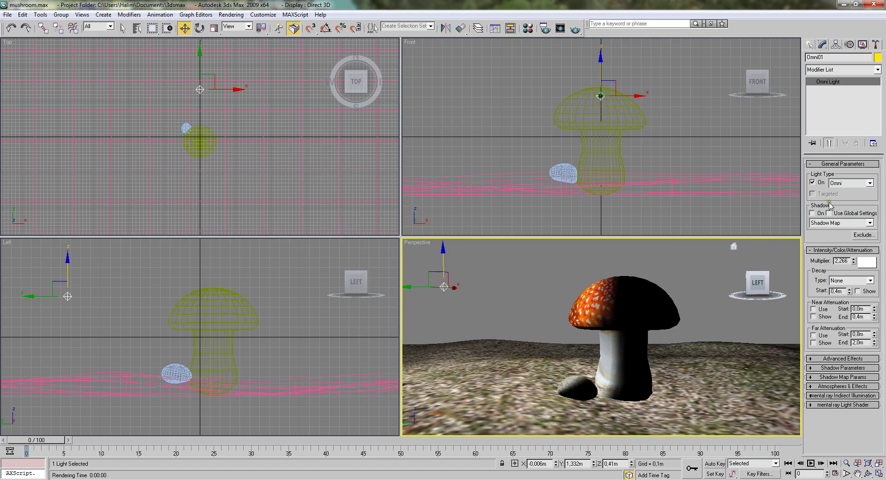
Step: Turn on shadows for Omni01, render with shadows, then close the render and deselect
left_click(812, 214)
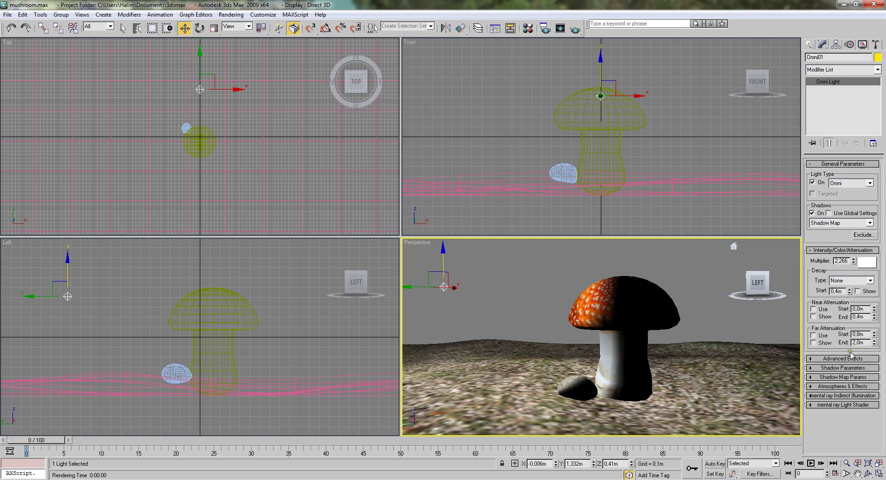
left_click(575, 31)
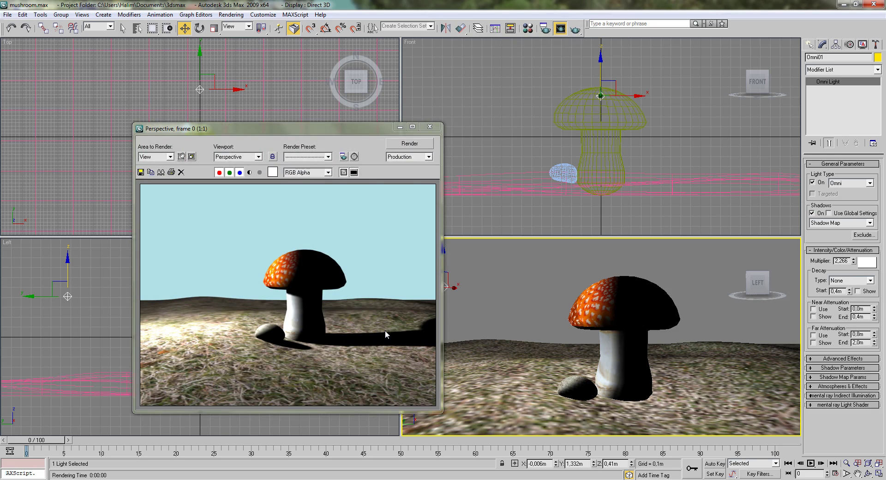
left_click(434, 129)
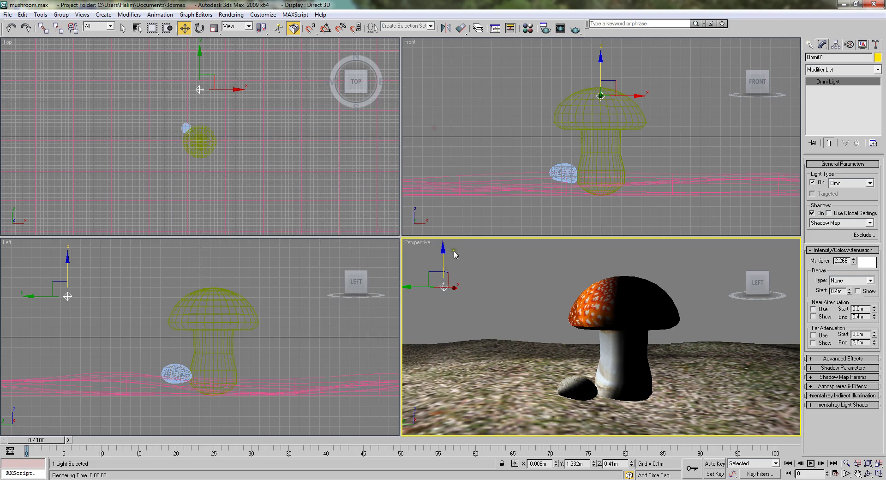
left_click(488, 299)
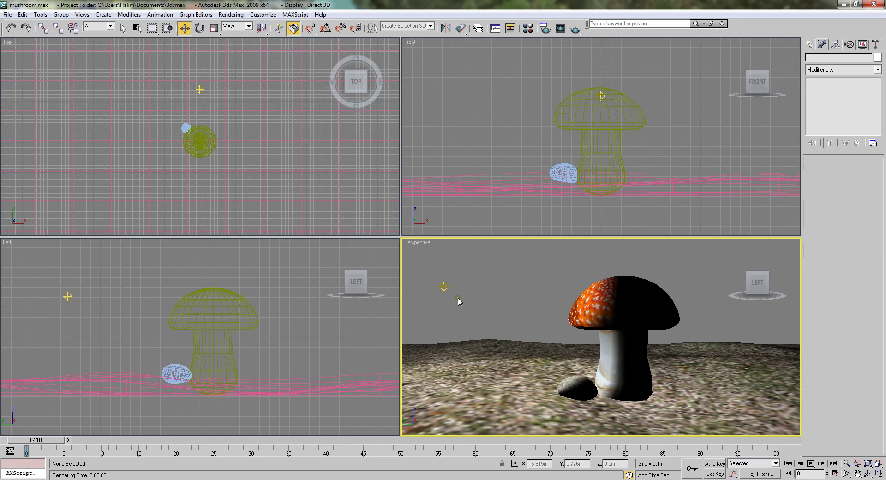
Step: Open Environment and Effects, dismiss the atmospheric effects list, and go to the Effects tab
left_click(232, 17)
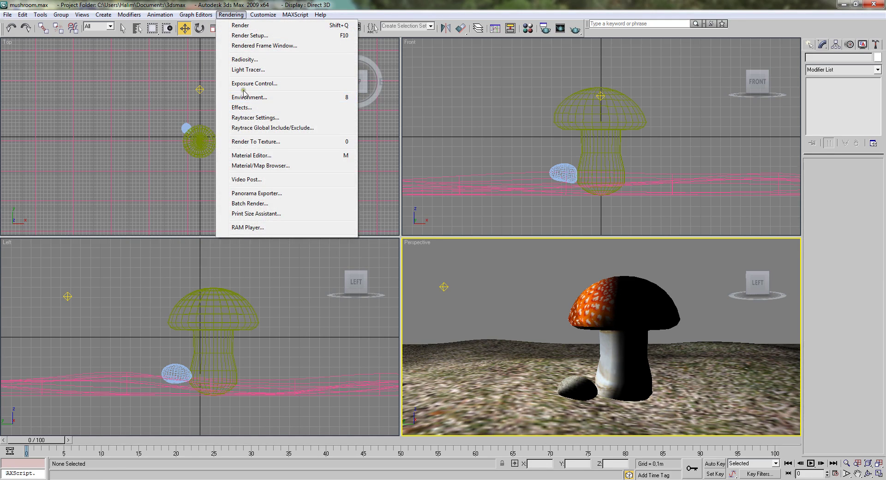
left_click(268, 99)
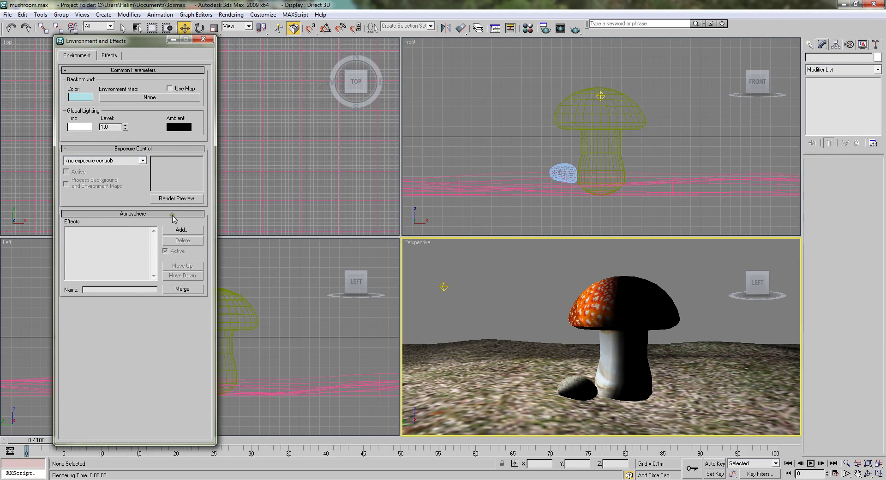
left_click(191, 229)
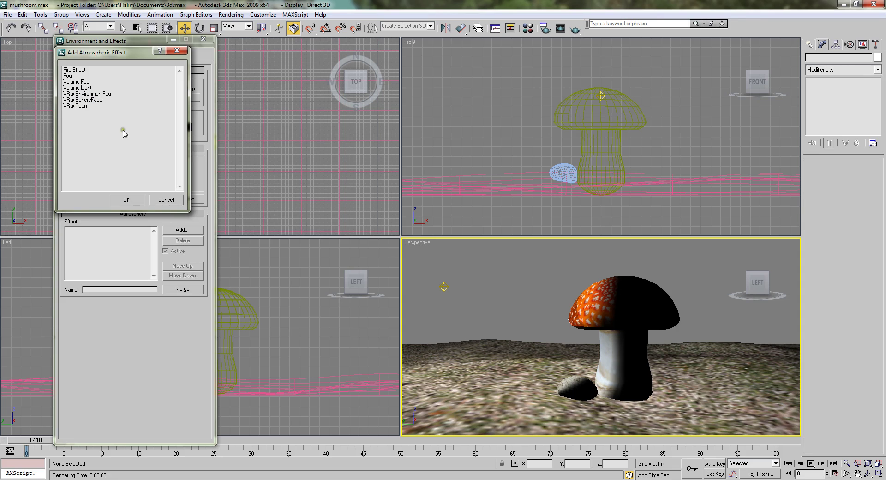
left_click(166, 200)
left_click(109, 56)
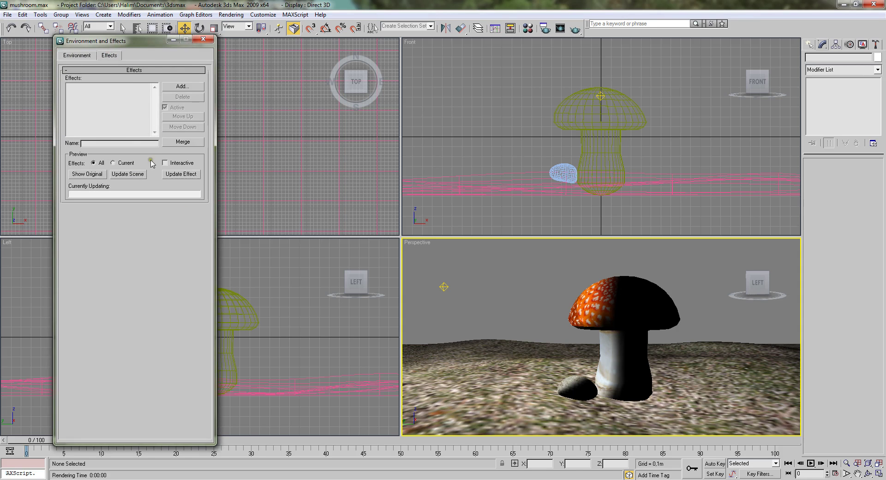
Step: Add Lens Effects to the effects list and browse for a saved lens effects preset
left_click(182, 87)
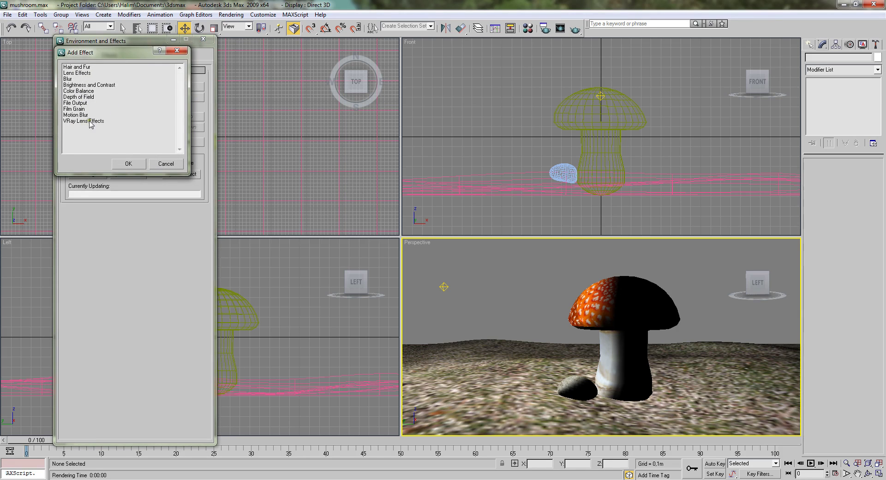
left_click(84, 73)
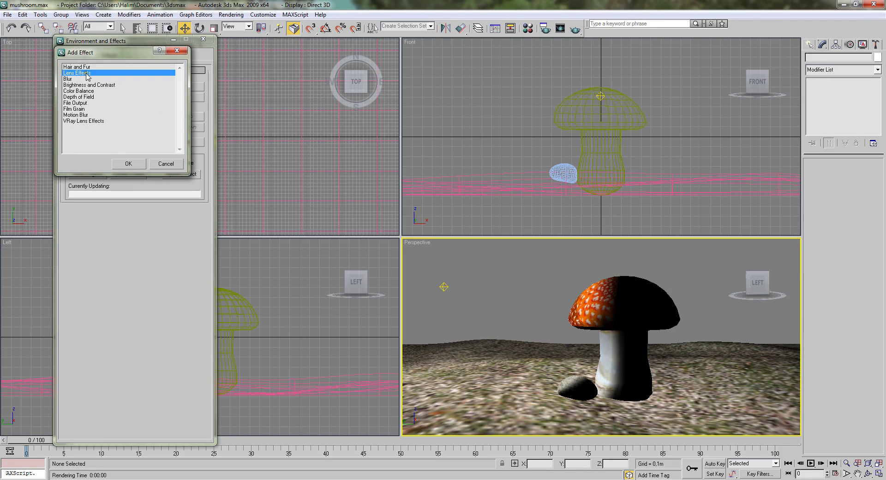
left_click(128, 163)
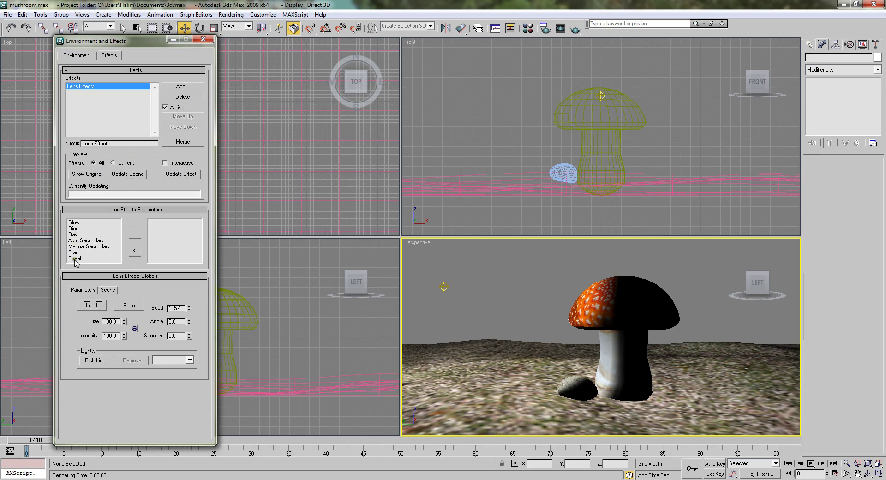
left_click(91, 305)
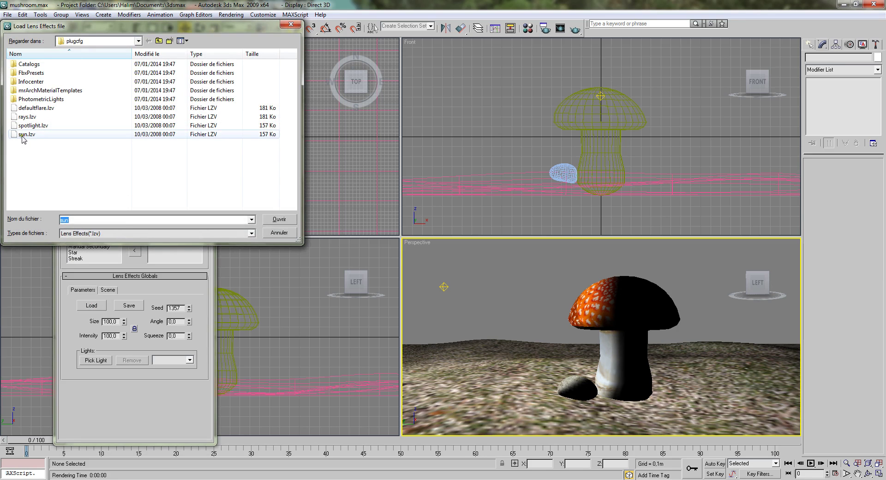
Step: Load the sun.lzv preset into Lens Effects and start picking Omni01 as its light
left_click(22, 135)
left_click(283, 220)
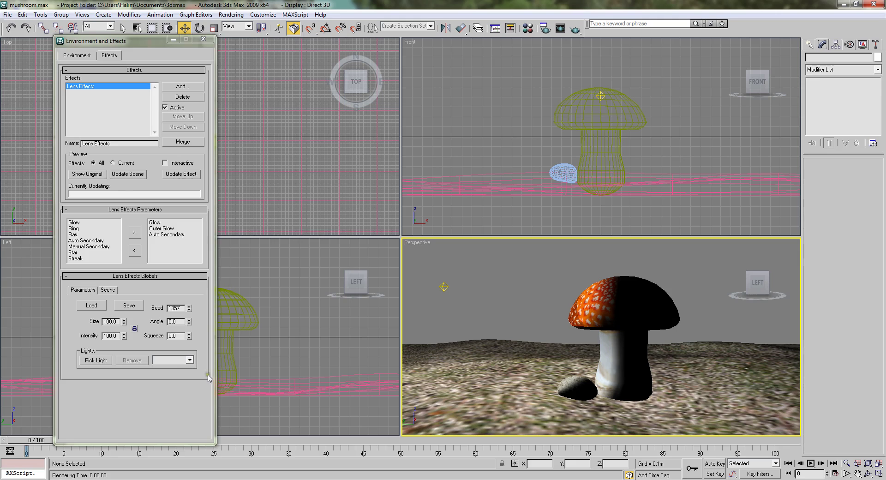
left_click(96, 360)
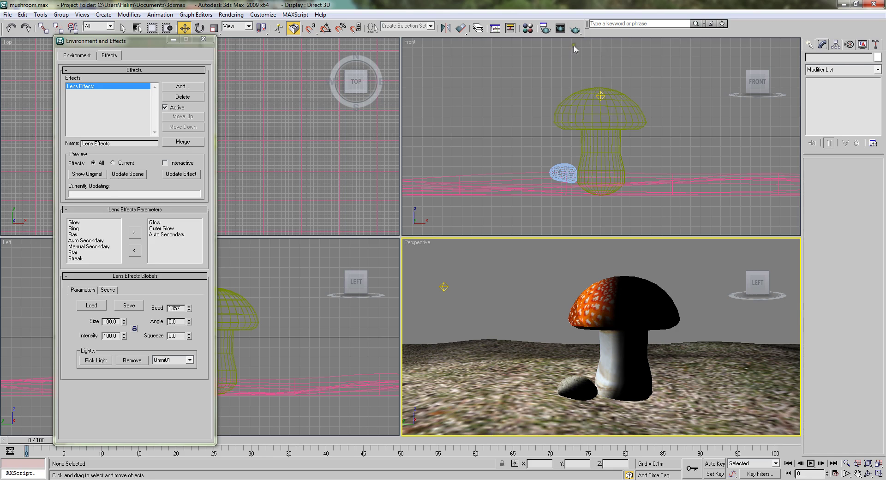
Step: Test-render the sun glow, zoom the Perspective view out from the mushroom, and render again
left_click(574, 30)
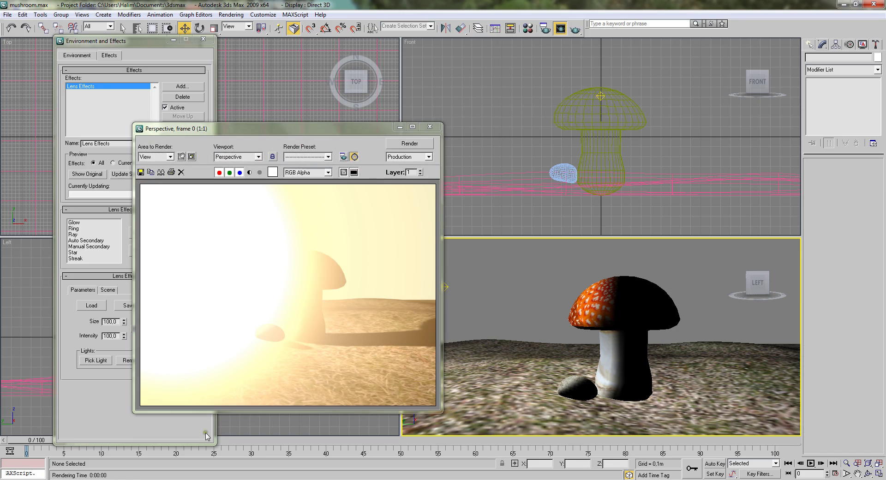
left_click(430, 127)
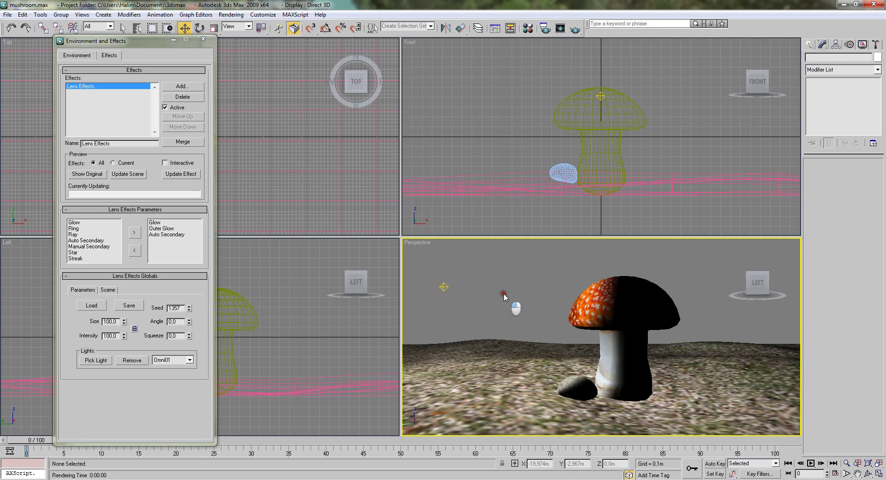
left_click(847, 464)
left_click_drag(523, 299, 548, 357)
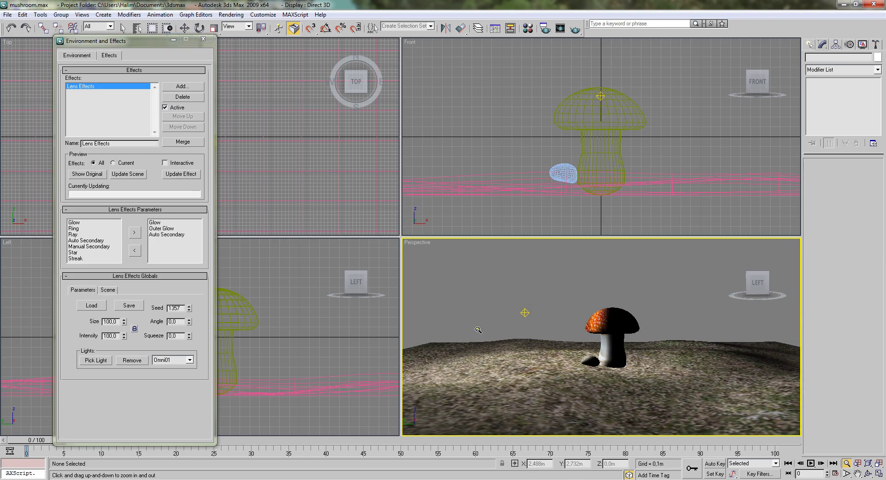
left_click(575, 29)
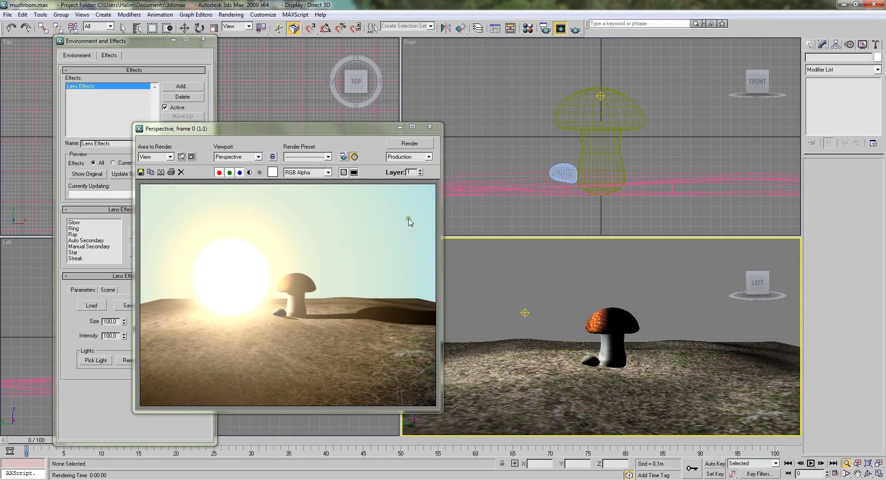
left_click(429, 126)
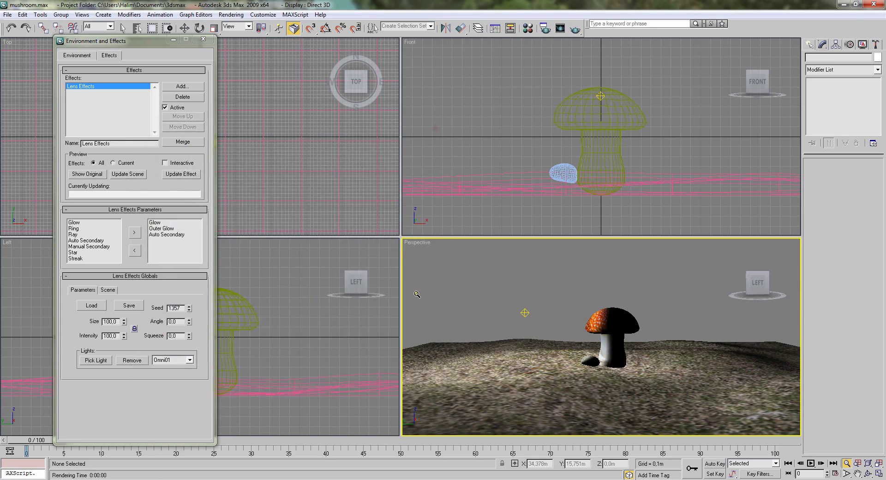
left_click(214, 28)
Step: Scale the Plane01 ground plane down uniformly
left_click(517, 396)
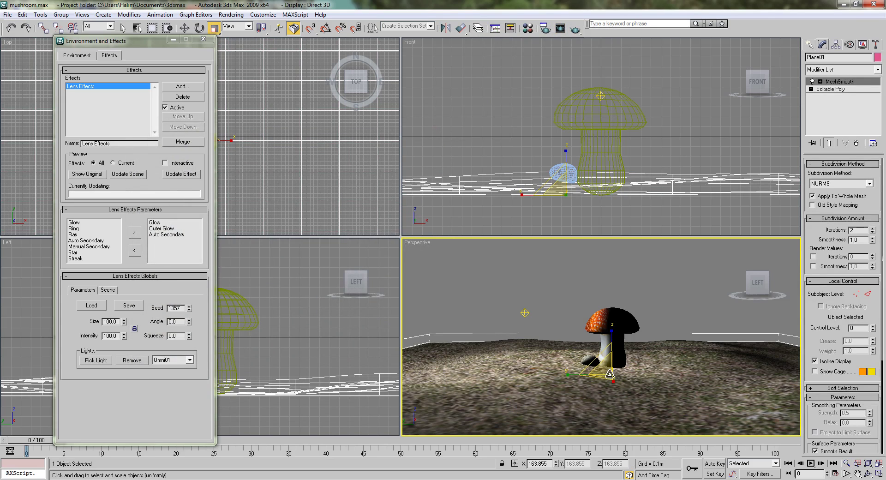
mouse_move(609, 374)
left_mouse_down()
mouse_move(604, 359)
mouse_move(617, 365)
left_mouse_up()
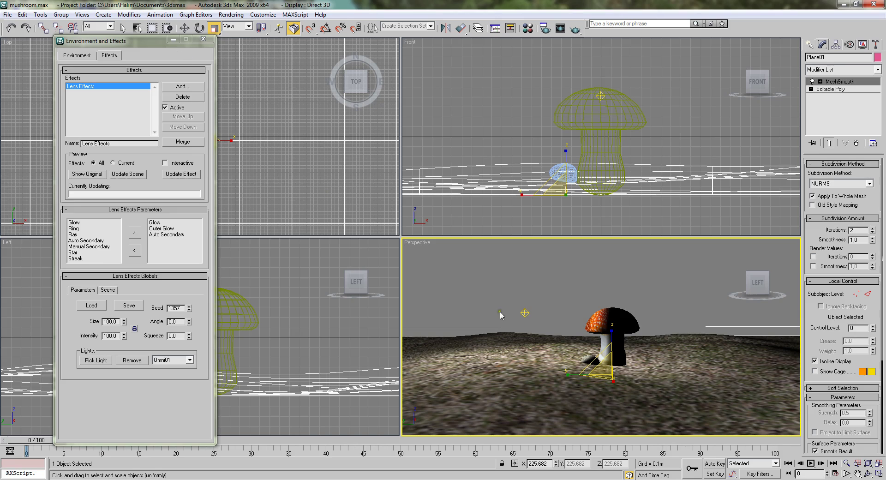
left_click(173, 39)
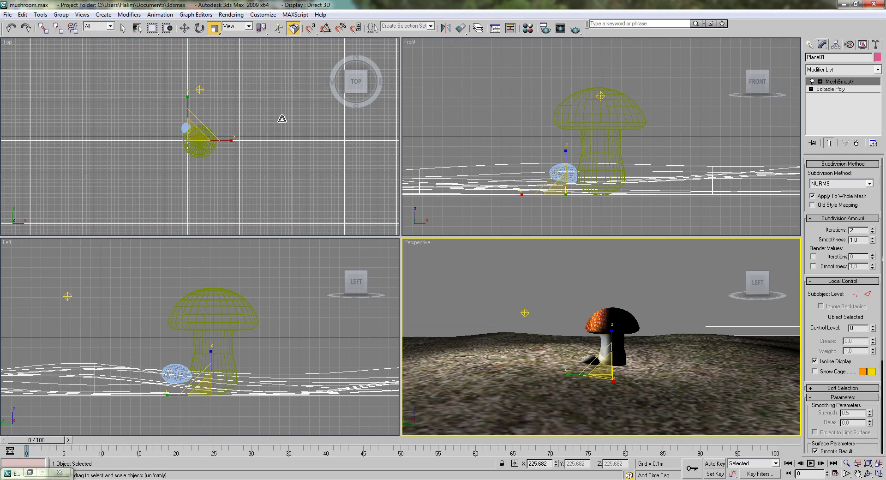
Step: Move the Omni01 light up and to the left, to Z 0.876 m and Y 2.147 m
left_click(186, 30)
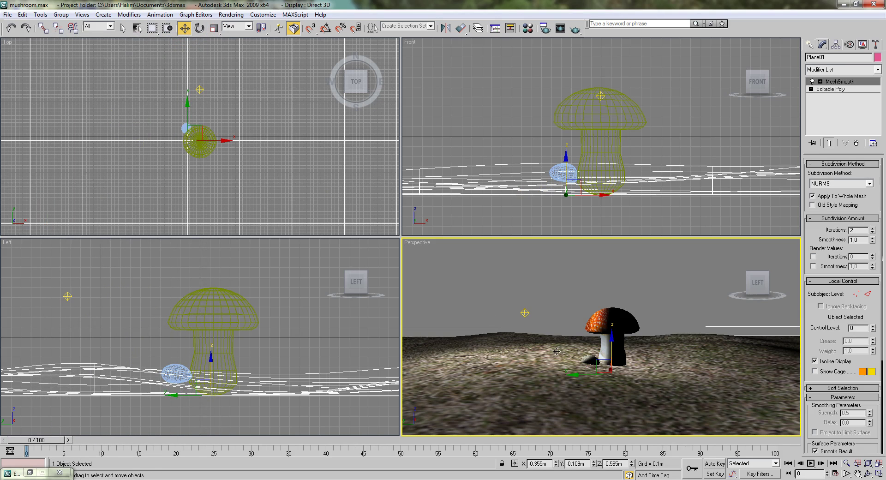
left_click(525, 316)
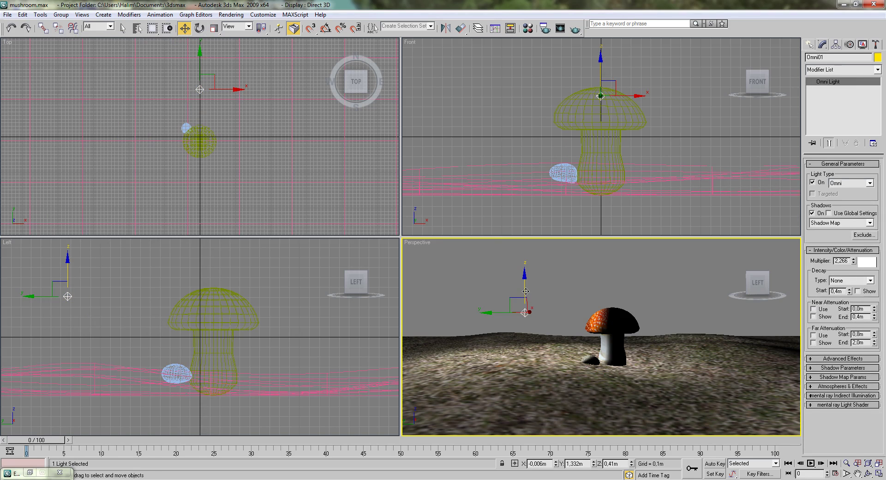
mouse_move(525, 296)
left_mouse_down()
mouse_move(526, 277)
mouse_move(510, 302)
left_mouse_up()
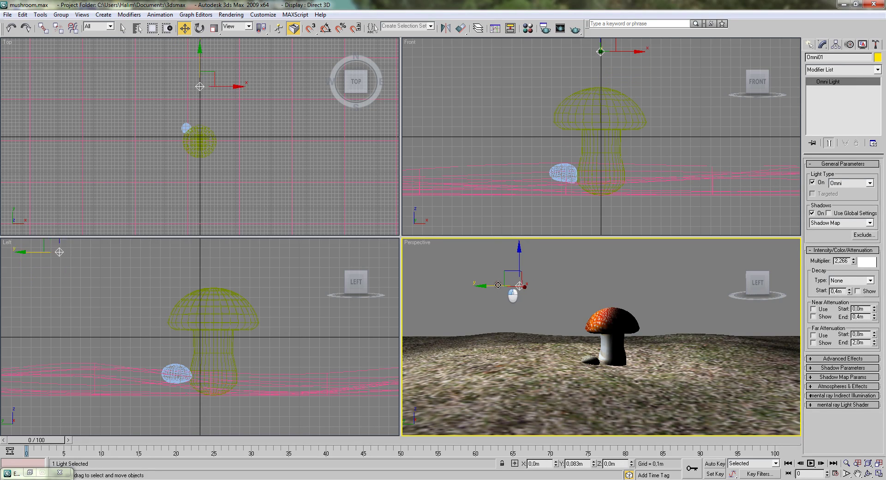
mouse_move(509, 272)
left_mouse_down()
mouse_move(474, 273)
mouse_move(488, 260)
mouse_move(466, 302)
left_mouse_up()
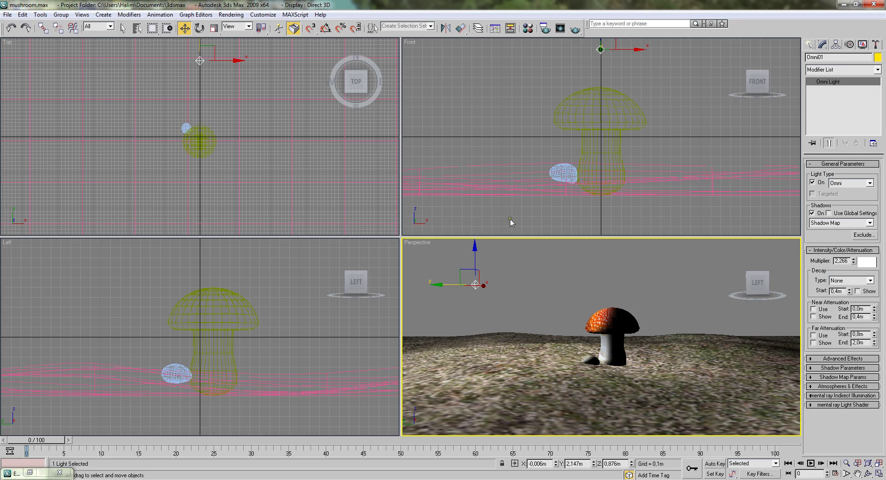
Step: Test-render the new light position and raise Omni01 slightly to Z 0.958 m
left_click(575, 29)
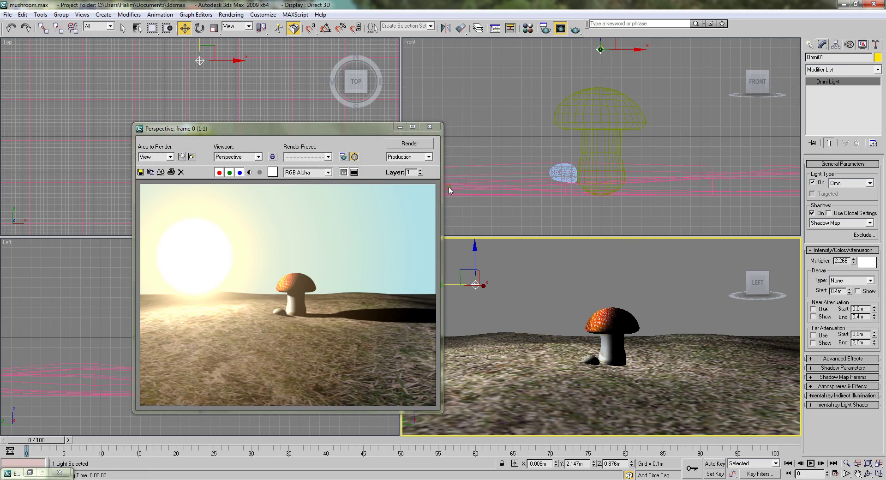
left_click(429, 127)
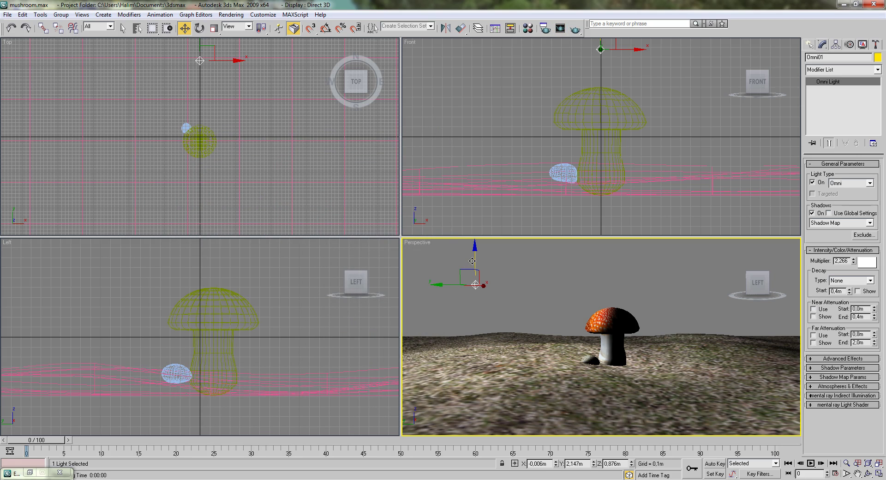
left_click_drag(476, 262, 476, 256)
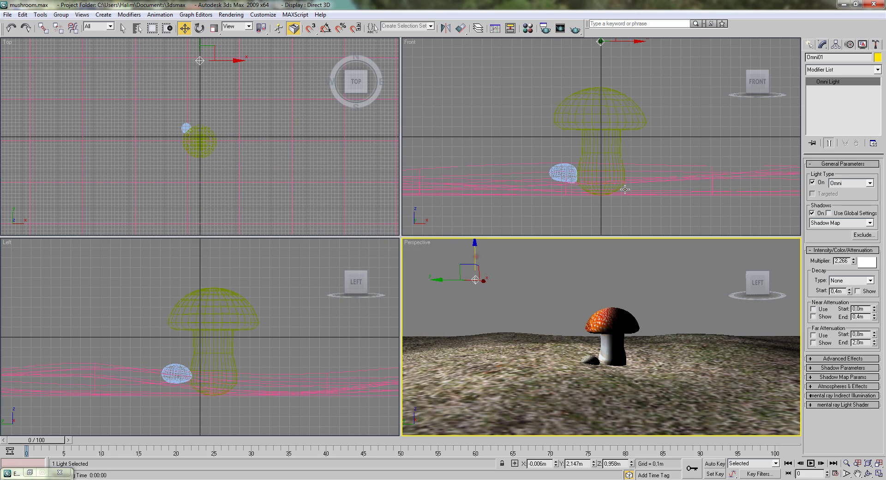
left_click(574, 29)
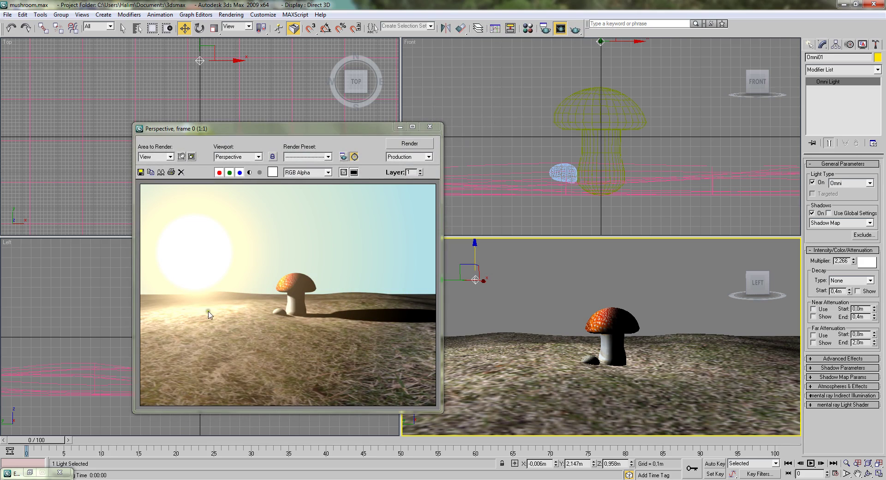
left_click(434, 130)
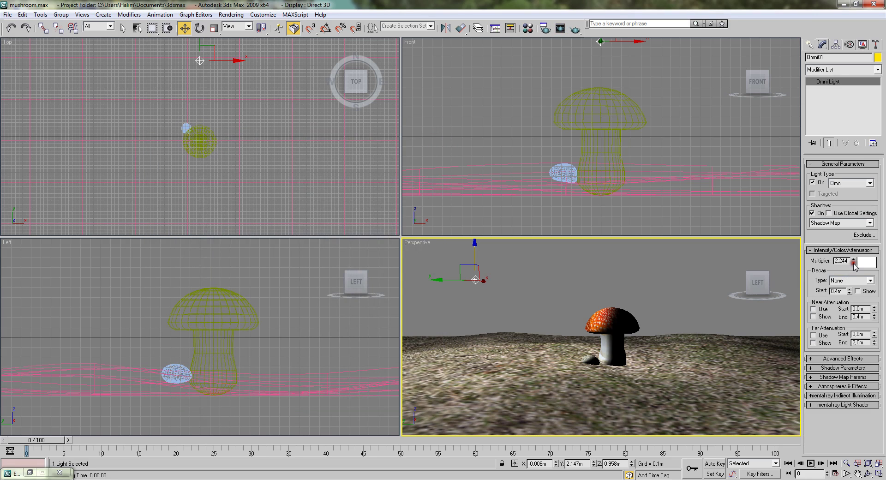
Step: Lower the Omni01 multiplier to 1.989, test-render, and restore the Environment and Effects dialog
left_click_drag(853, 262, 854, 262)
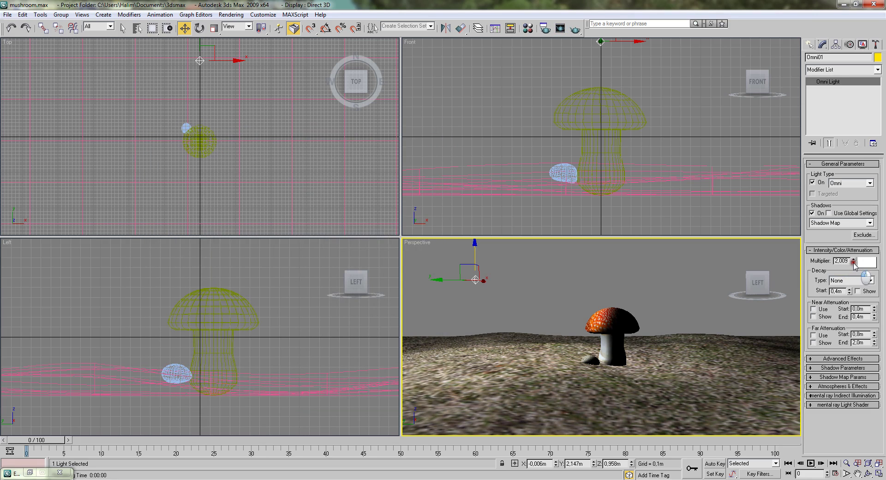
left_click(574, 29)
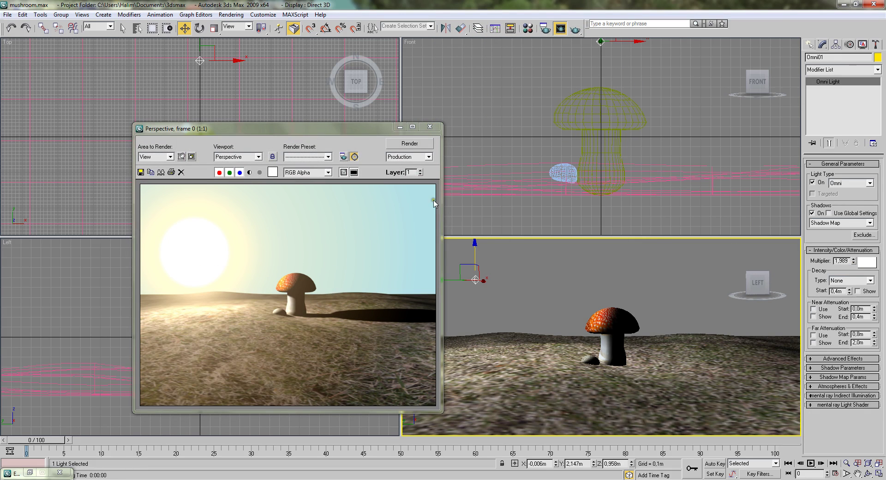
left_click(429, 127)
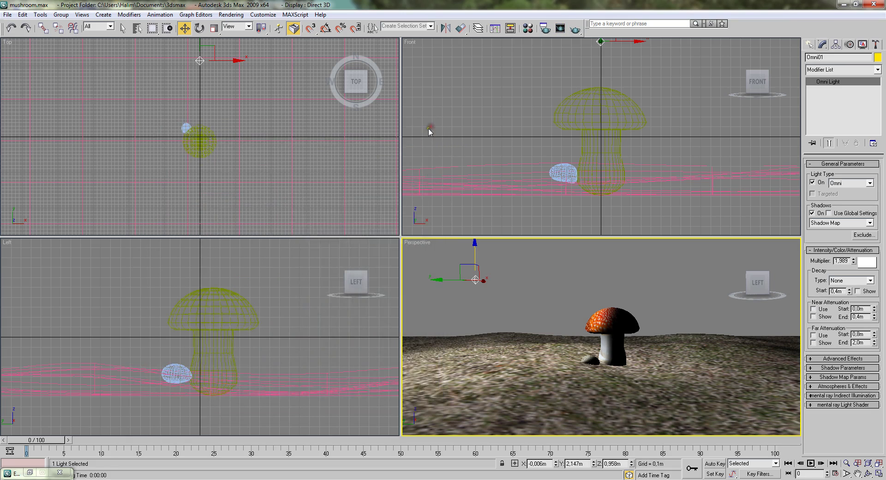
left_click(30, 472)
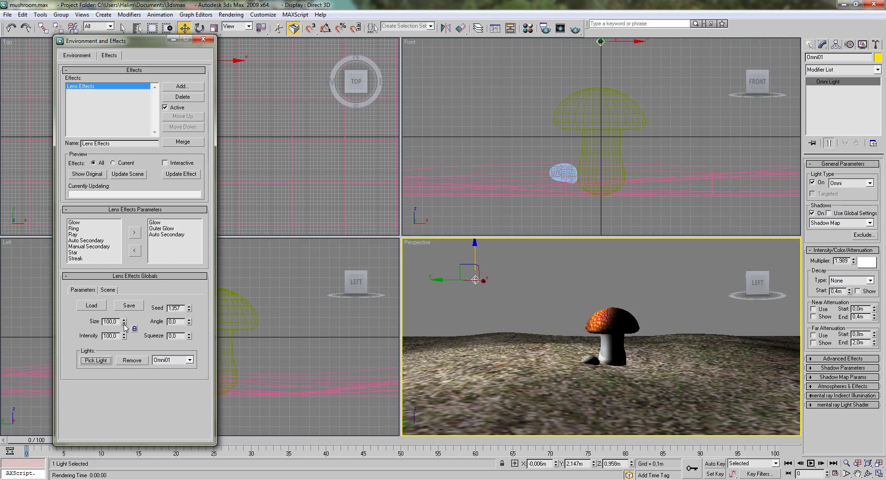
Step: Set the Lens Effects glow size to 81, lower its intensity, and test-render
left_click(124, 323)
left_click_drag(124, 324, 126, 331)
left_click_drag(123, 336, 125, 349)
left_click(475, 312)
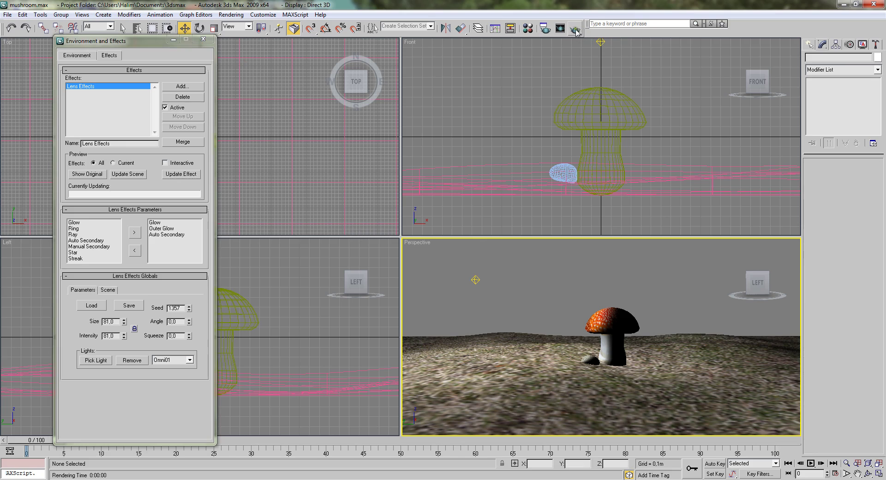
left_click(575, 29)
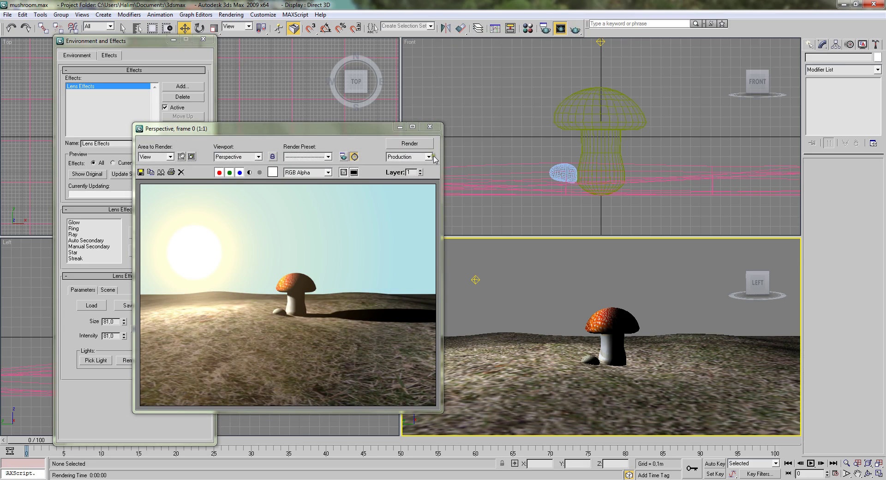
left_click(430, 127)
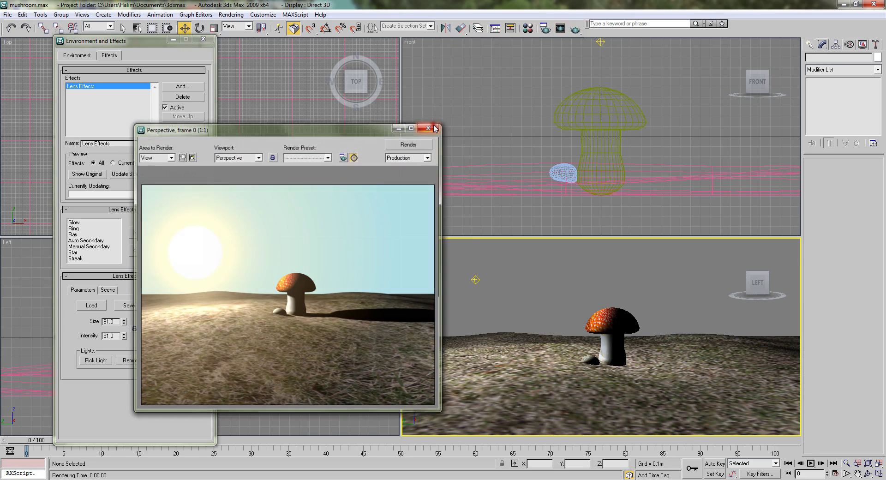
Step: Lower the glow intensity further to about 64, test-render, and close Environment and Effects
left_click(124, 338)
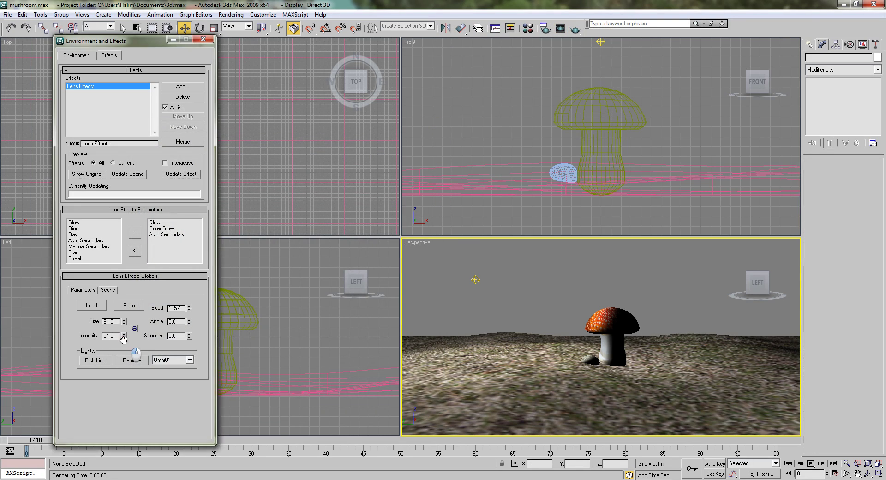
left_click_drag(123, 339, 124, 346)
left_click(575, 29)
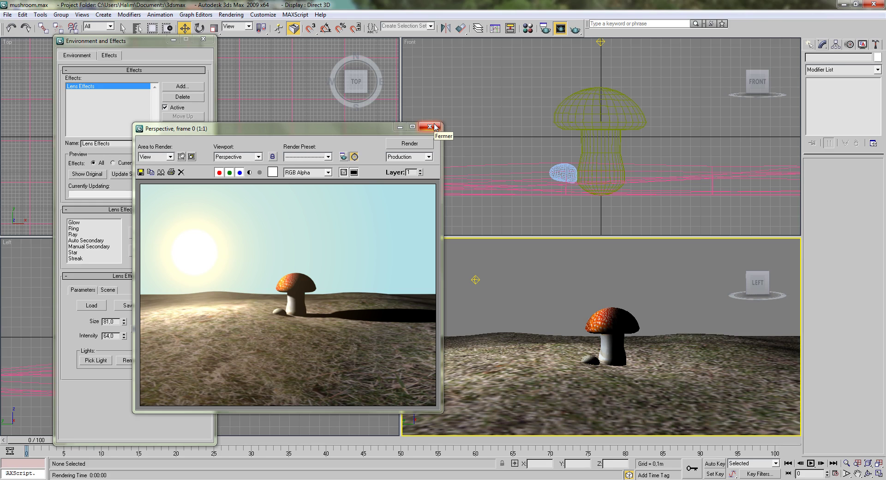
left_click(434, 126)
left_click(203, 39)
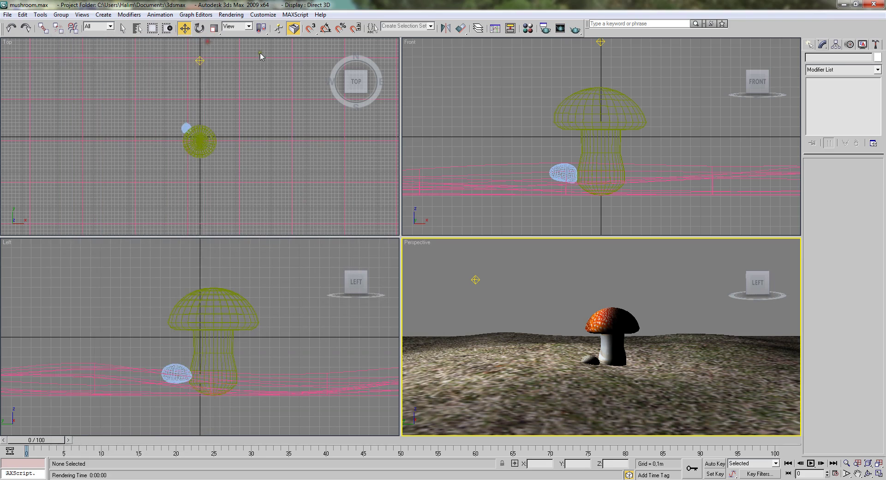
Step: Set the Render Setup output size to HDTV (video), 1920x1080
left_click(545, 28)
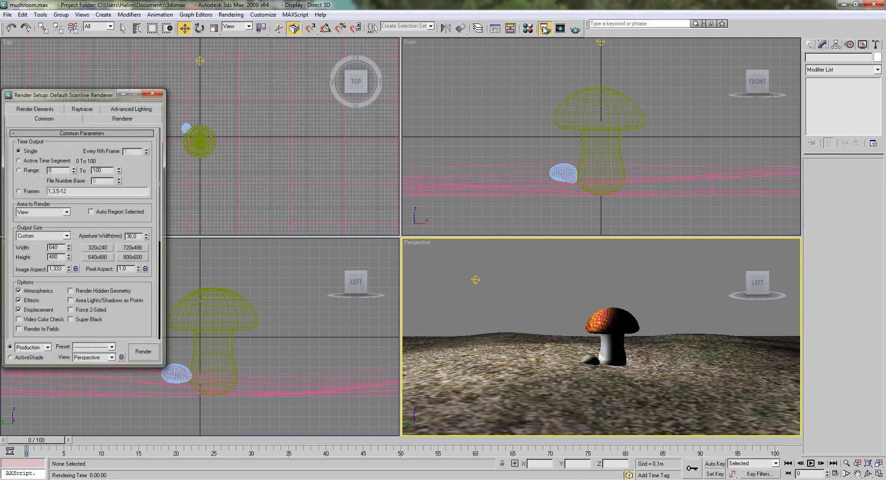
left_click(66, 236)
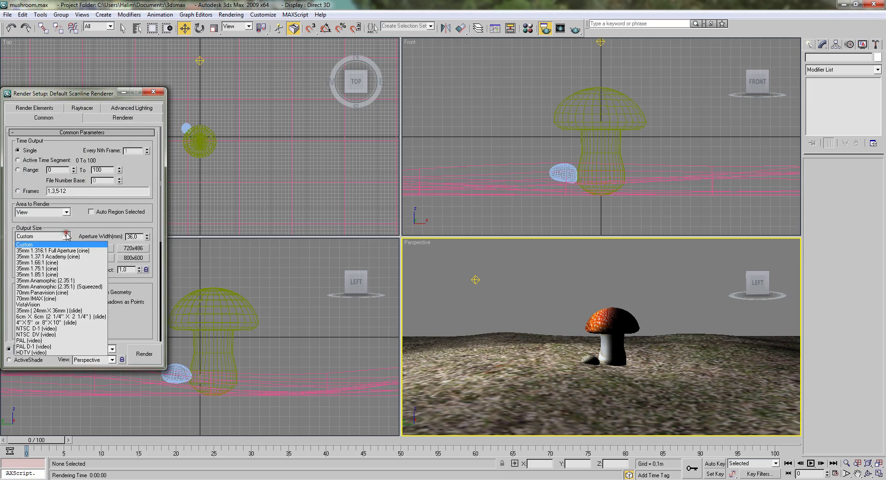
left_click(32, 353)
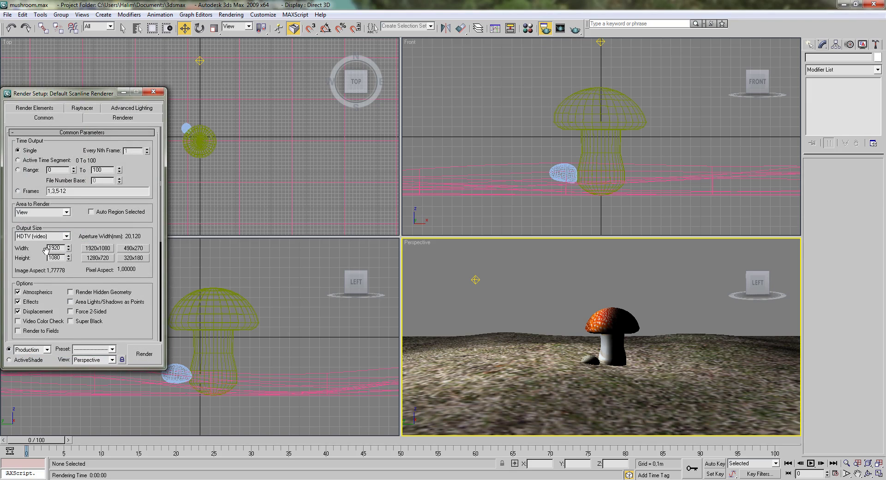
left_click_drag(130, 314, 140, 146)
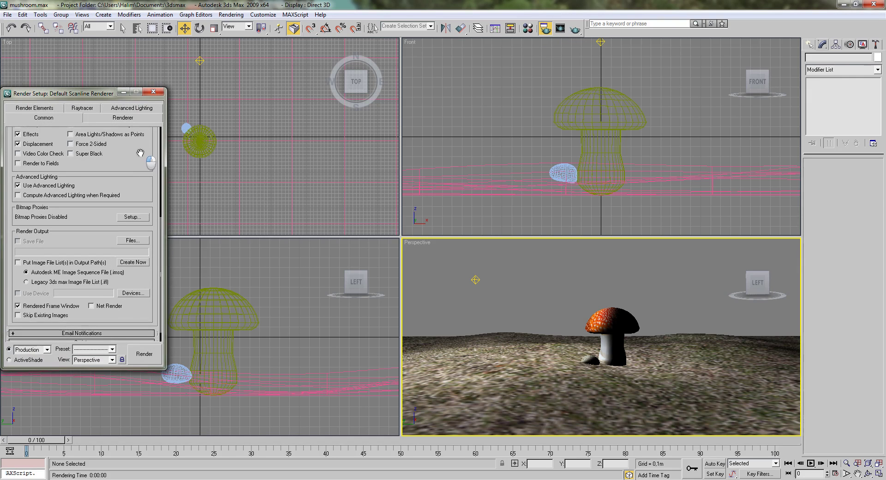
Step: Save the render output automatically as sunrise.png, a 48-bit PNG with alpha channel
left_click(139, 243)
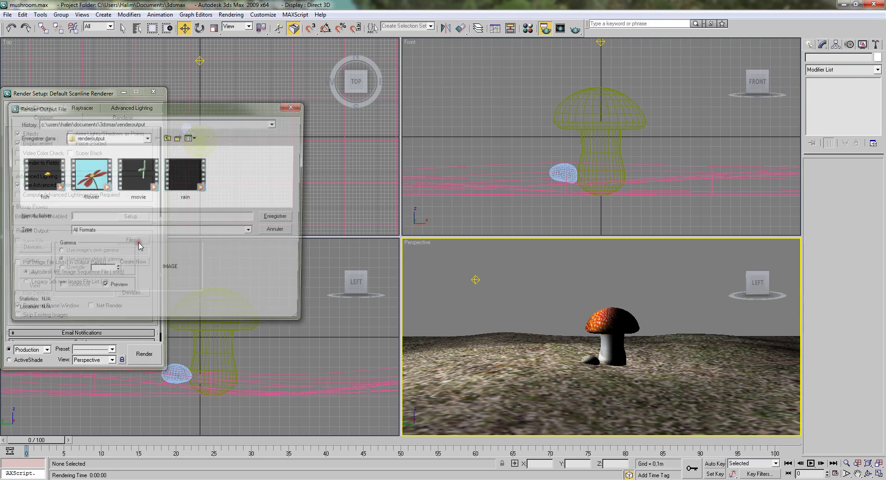
left_click(139, 232)
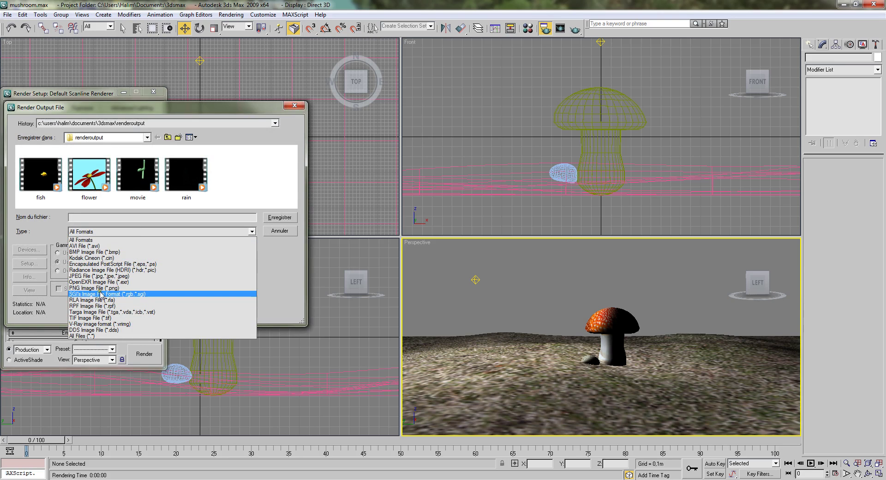
left_click(121, 289)
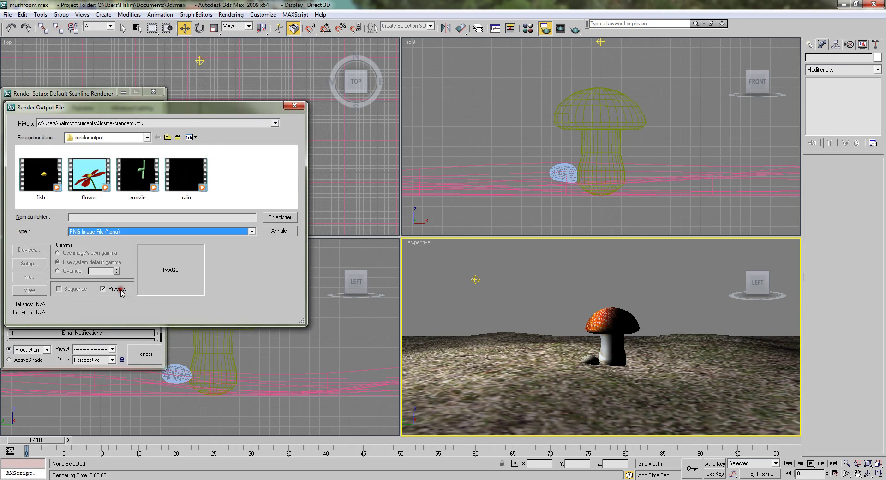
left_click(101, 217)
type("sunrise")
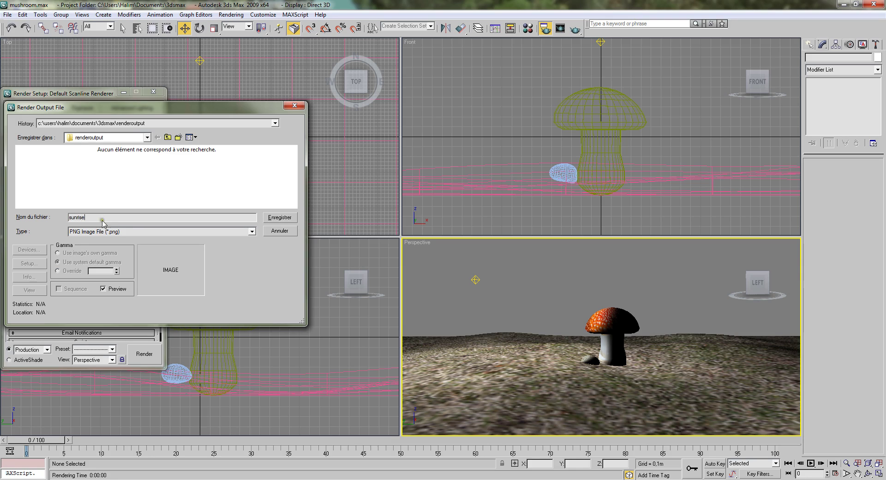
left_click(279, 217)
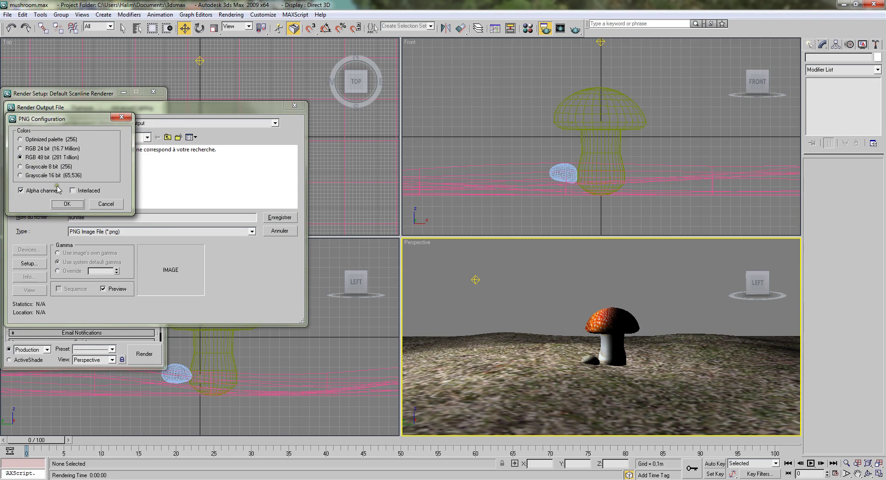
left_click(67, 204)
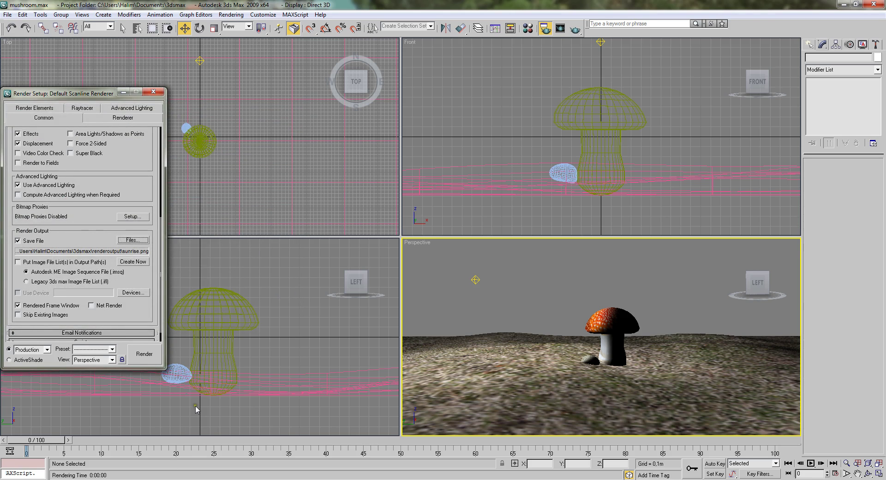
Step: Render the HDTV image to sunrise.png, then enable Area Lights/Shadows as Points and re-render over it
left_click(138, 359)
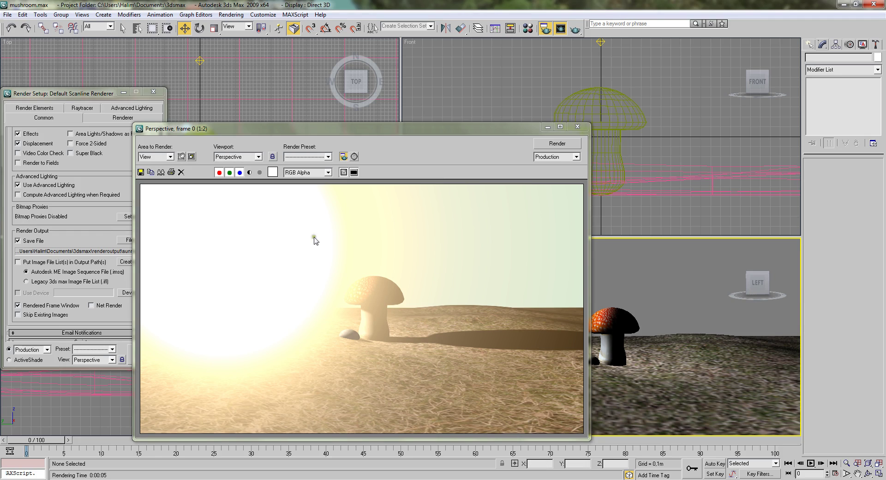
left_click(579, 128)
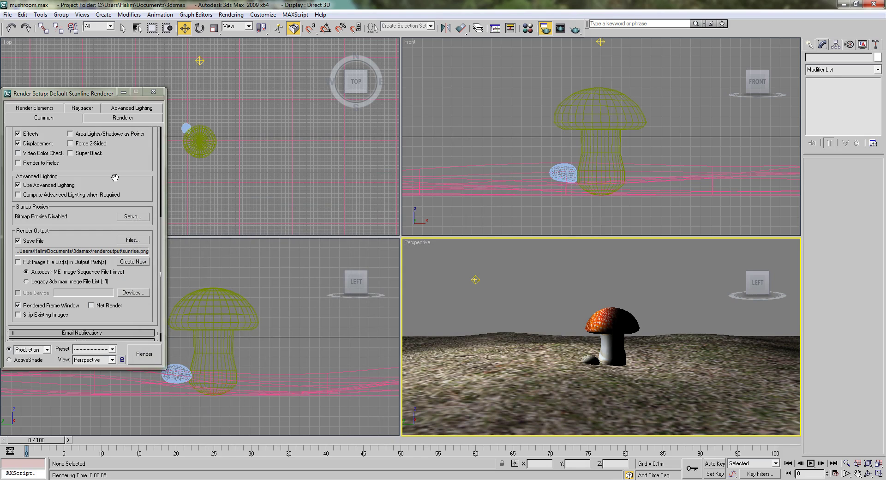
left_click_drag(121, 169, 110, 264)
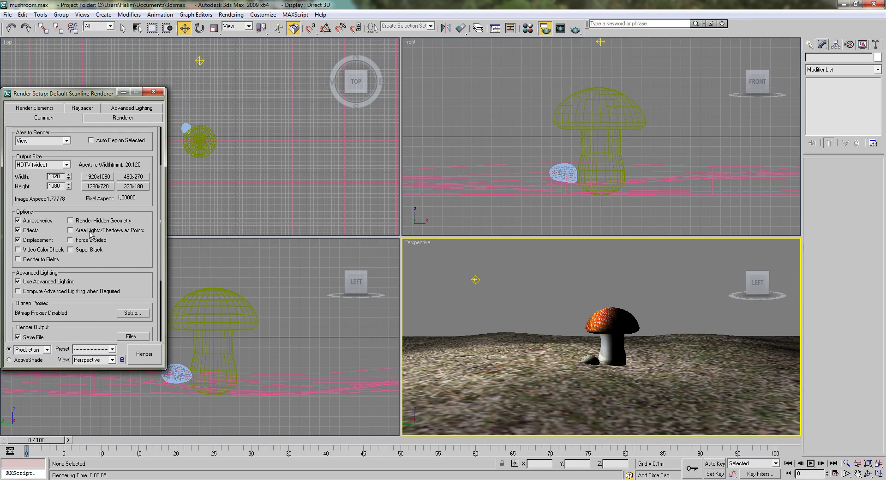
left_click(88, 230)
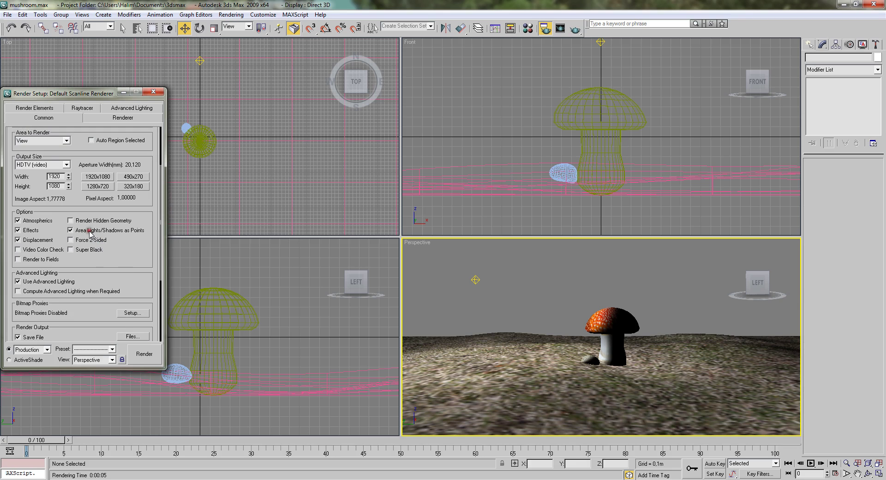
left_click(576, 30)
left_click(429, 258)
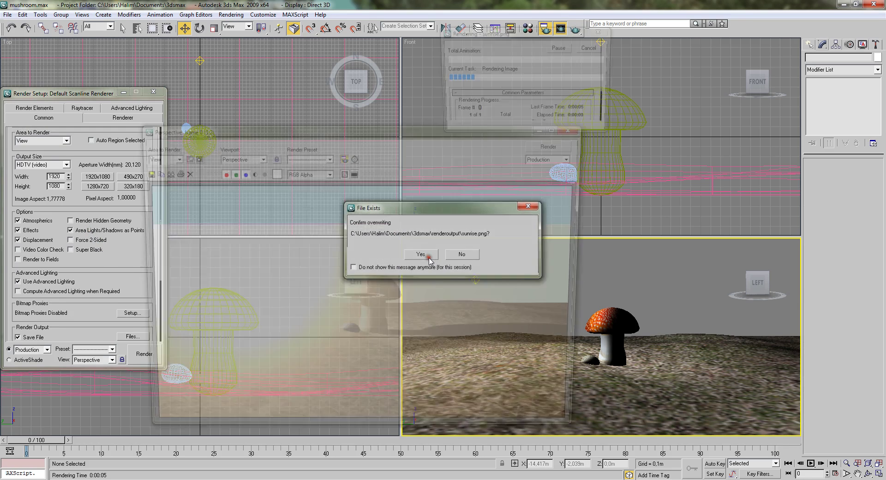
left_click(428, 258)
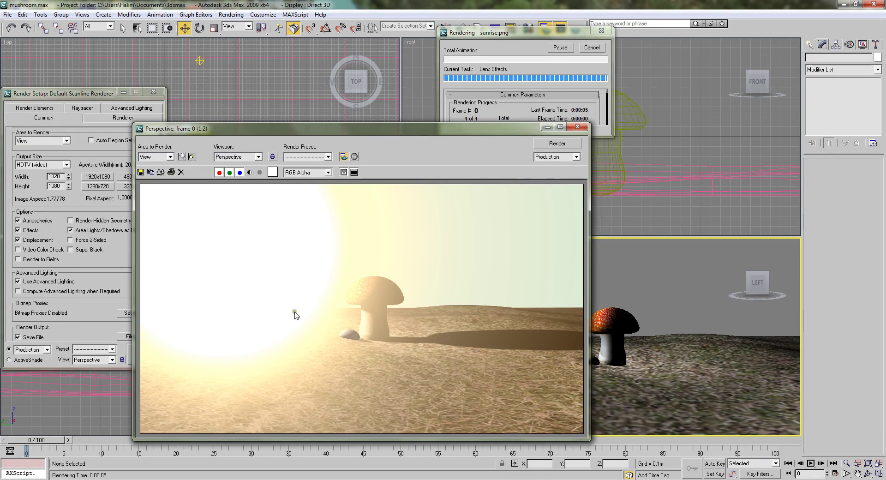
left_click(577, 127)
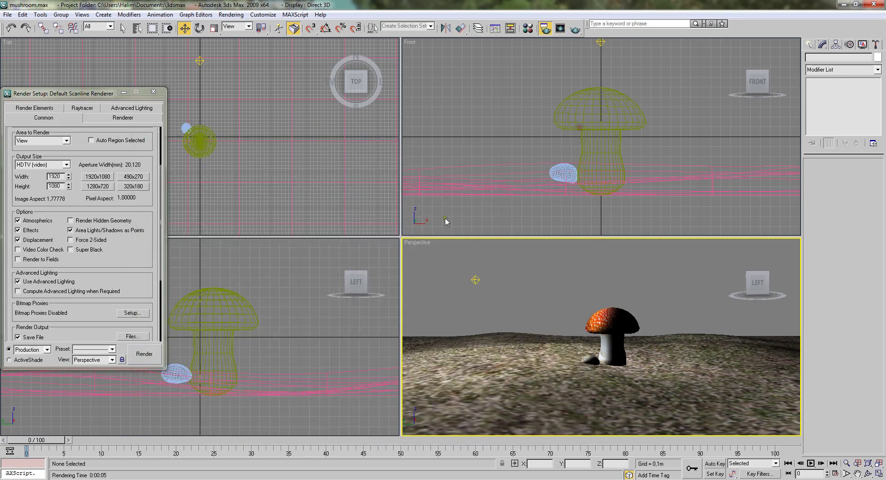
Step: Select the Lens Effects entry on the Effects tab of Environment and Effects
left_click(148, 93)
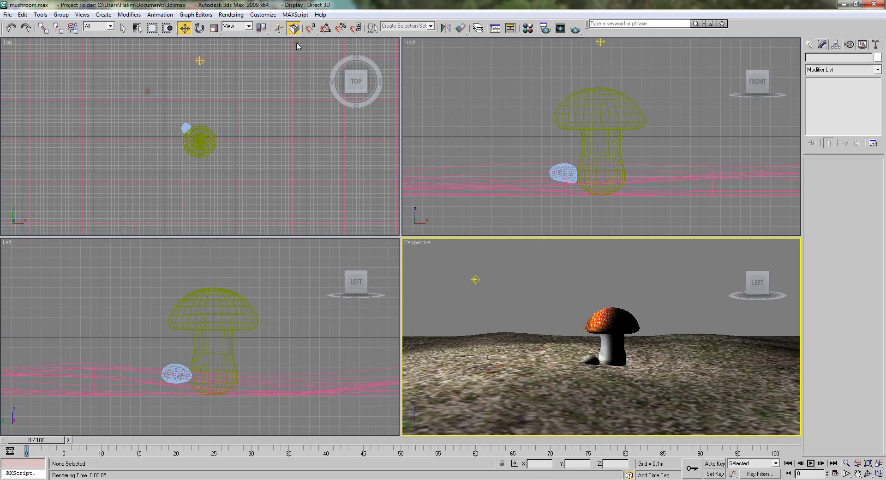
left_click(224, 15)
left_click(257, 98)
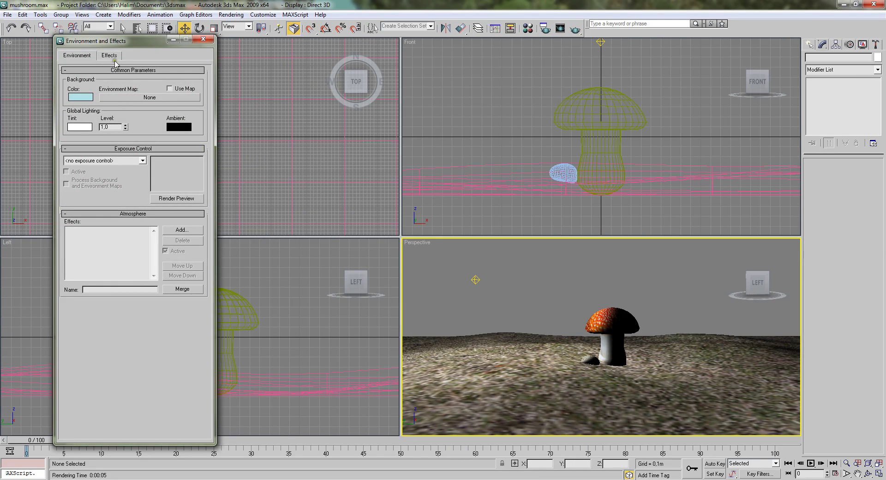
left_click(111, 55)
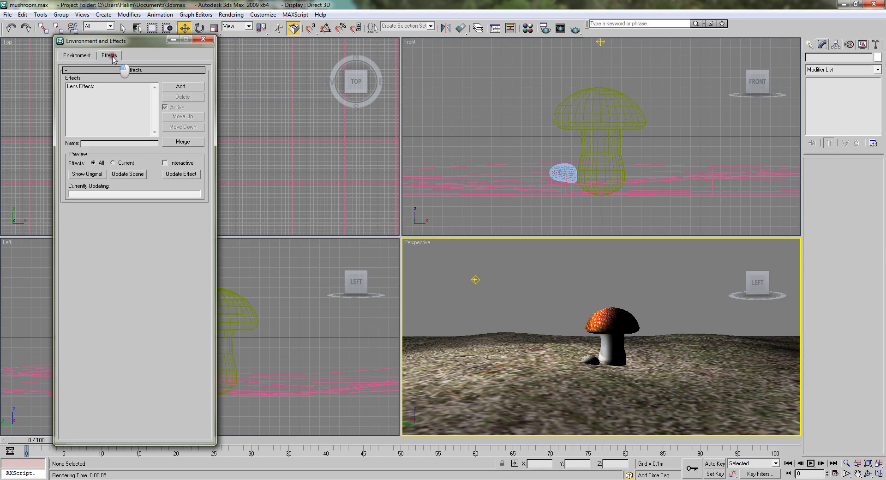
left_click(80, 86)
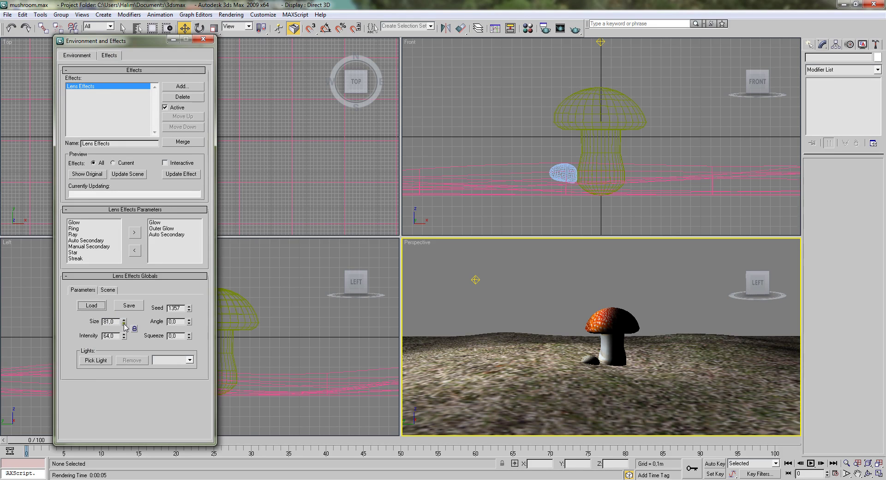
Step: Reduce the glow size to 45 and re-render, overwriting sunrise.png
left_click_drag(123, 324, 125, 339)
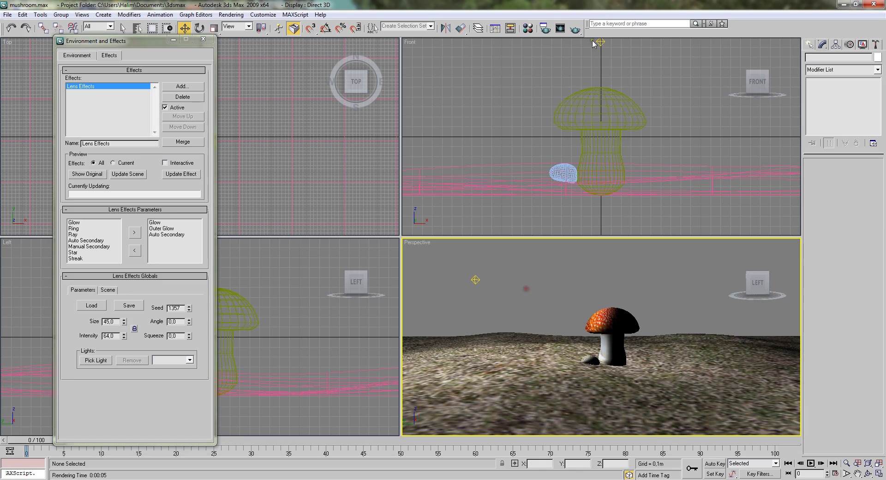
left_click(574, 29)
left_click(419, 254)
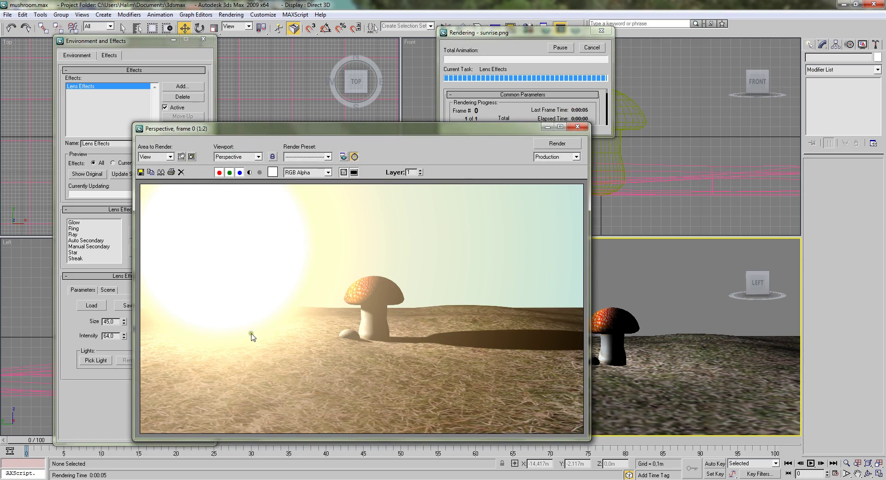
Step: Lower the glow size to about 17 and intensity to 42, re-rendering over sunrise.png
left_click(578, 127)
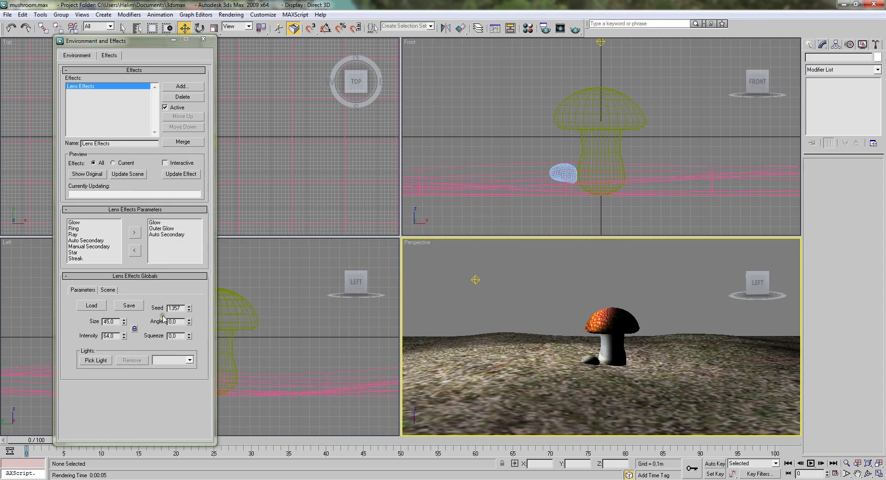
left_click_drag(124, 322, 126, 336)
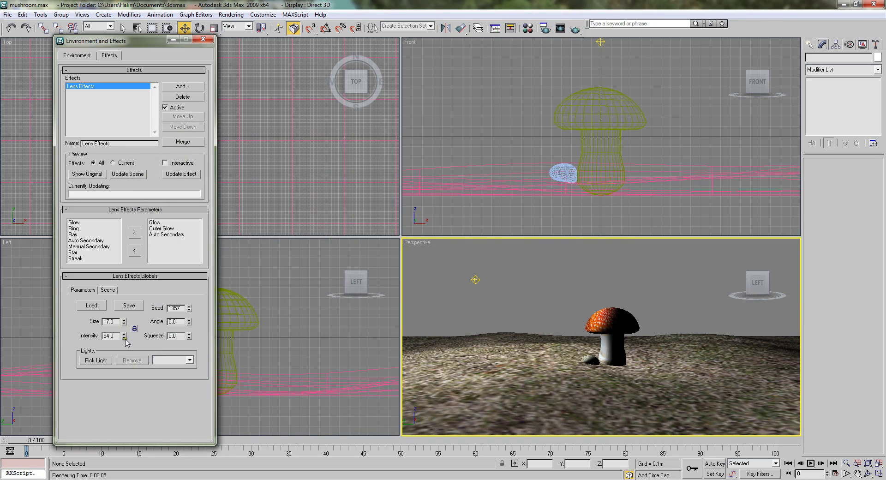
left_click_drag(124, 337, 126, 353)
left_click(574, 28)
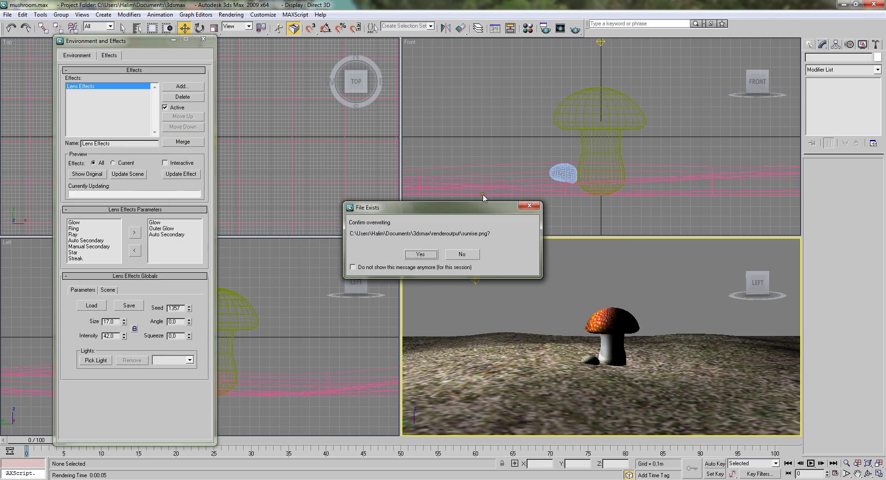
left_click(420, 254)
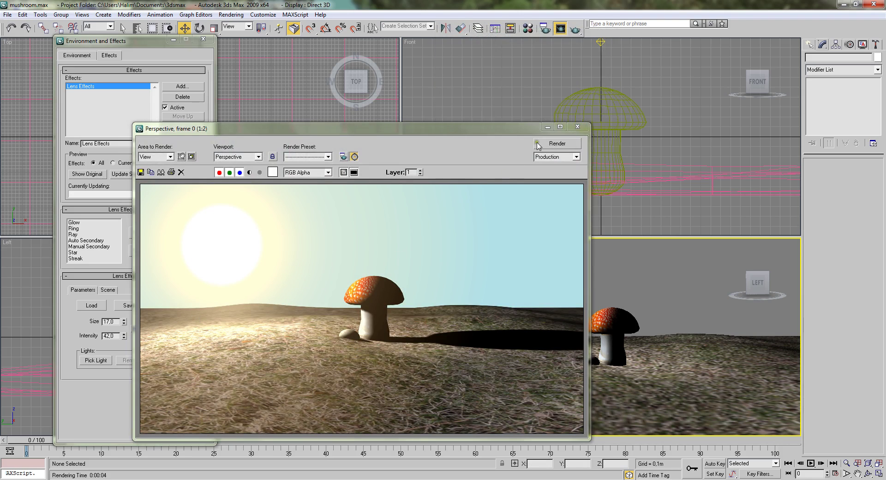
left_click(577, 127)
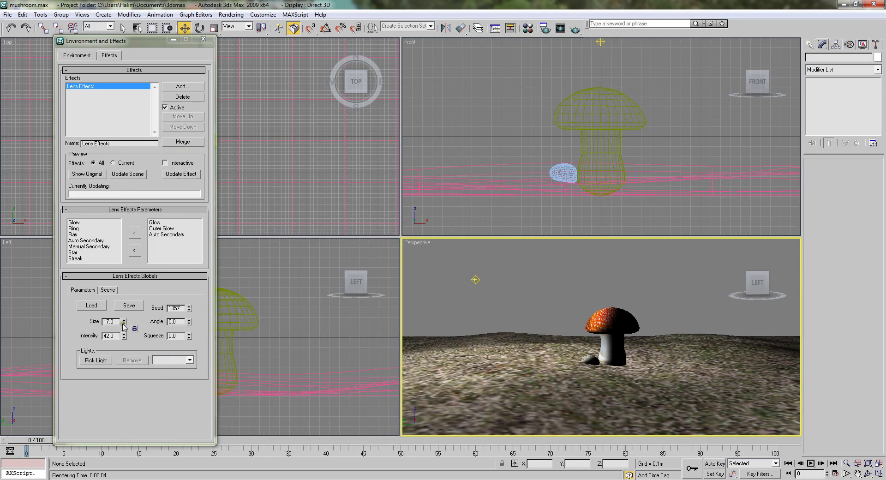
Step: Set glow size 10 and intensity 30, re-render over sunrise.png, and close Environment and Effects
left_click_drag(123, 323, 123, 324)
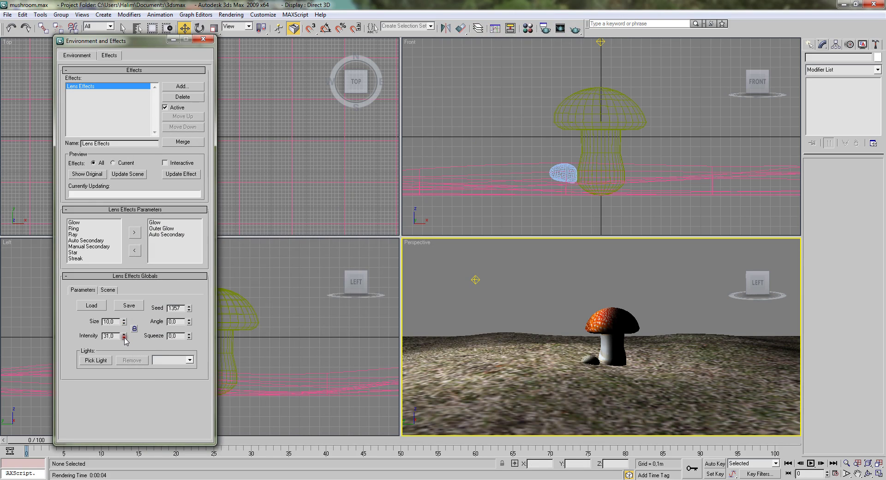
left_click(124, 338)
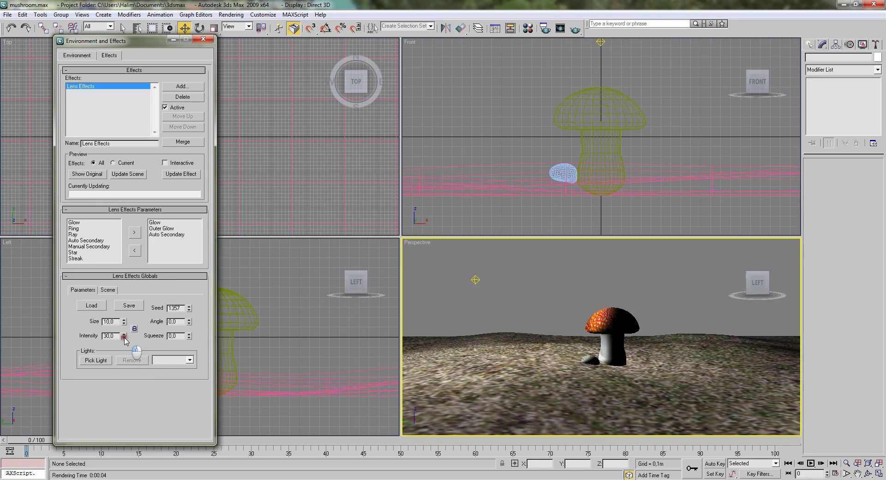
left_click(579, 31)
left_click(421, 257)
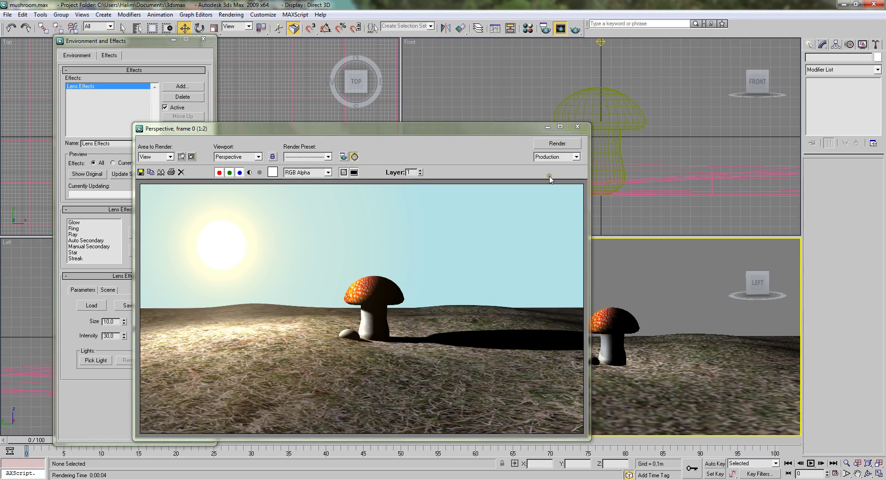
left_click(577, 126)
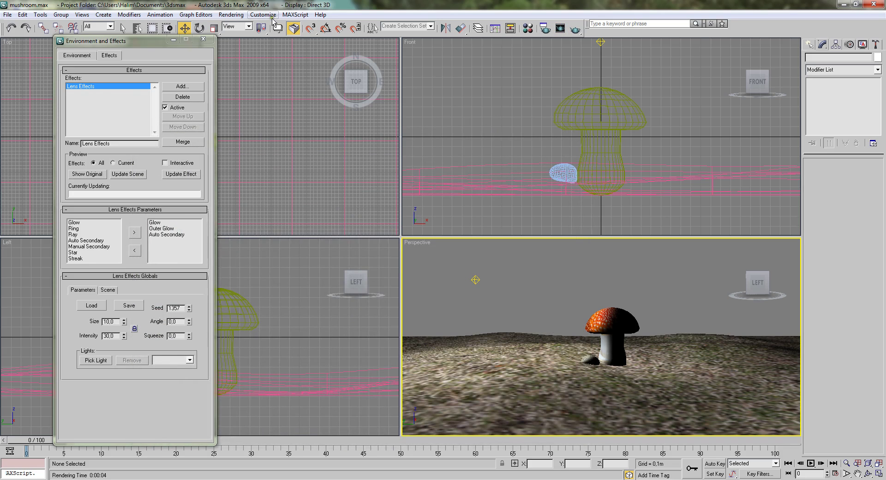
left_click(206, 40)
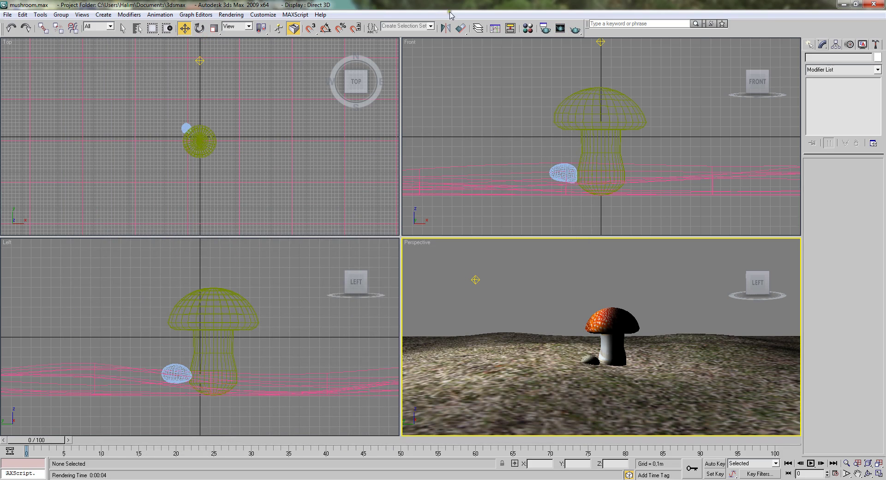
Step: Browse the Render Output files in the renderoutput folder and right-click the sunrise.png thumbnail
left_click(545, 28)
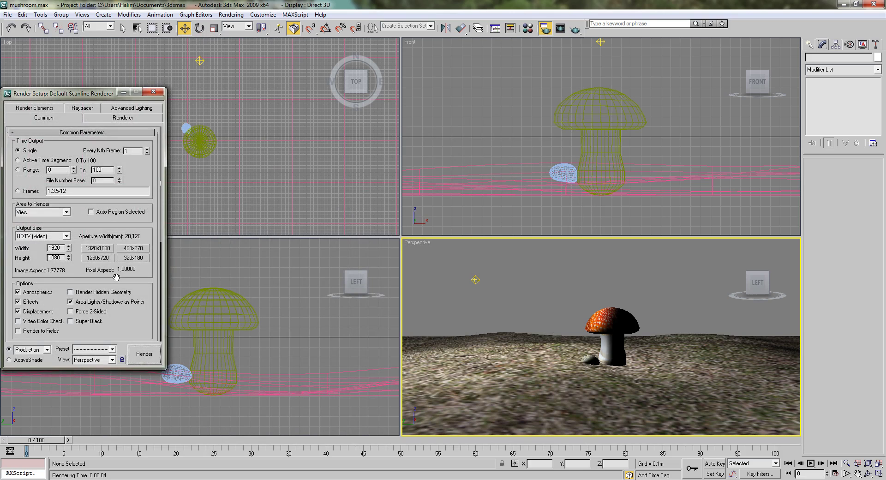
left_click_drag(115, 315, 107, 135)
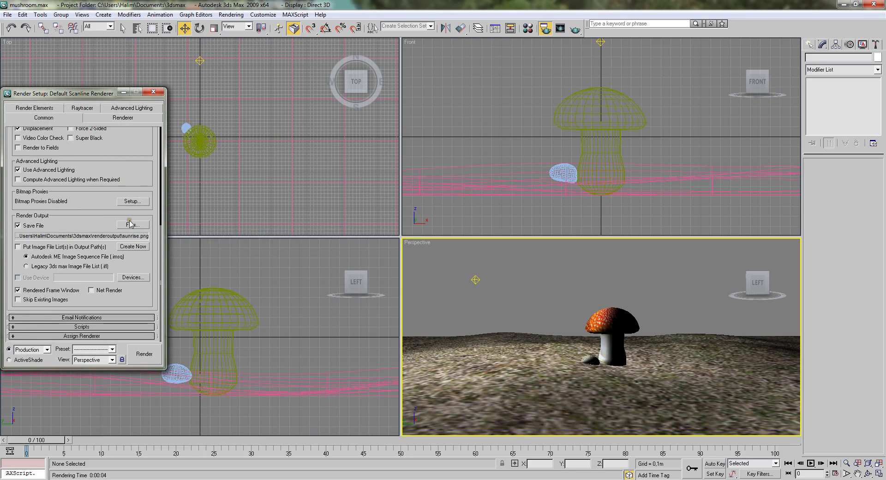
left_click(131, 225)
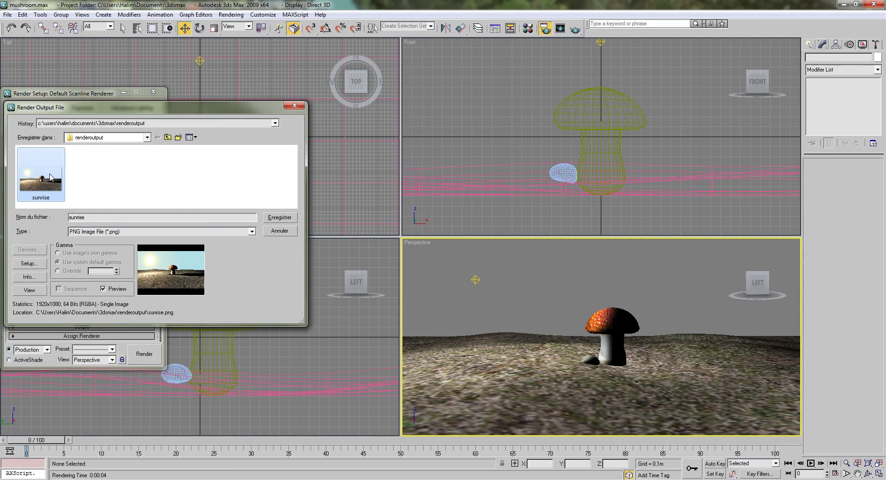
right_click(51, 178)
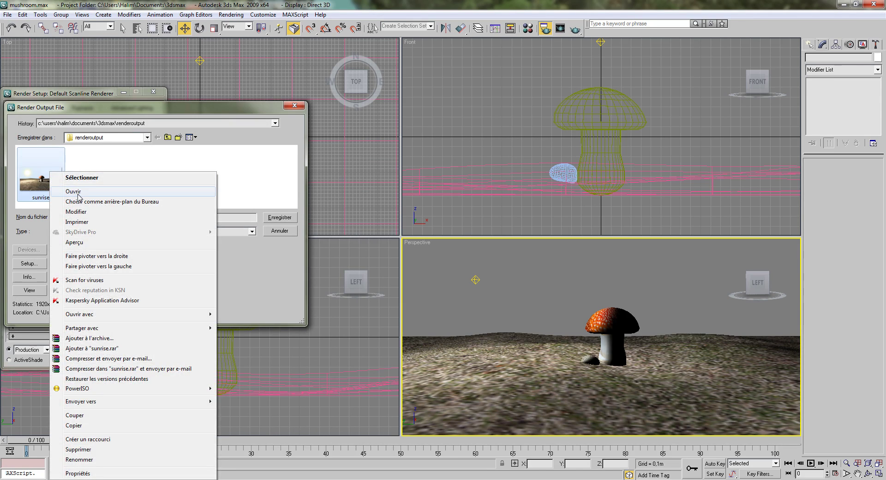
Step: View sunrise.png in Windows Photo Viewer as a slideshow, then close the viewer
left_click(91, 242)
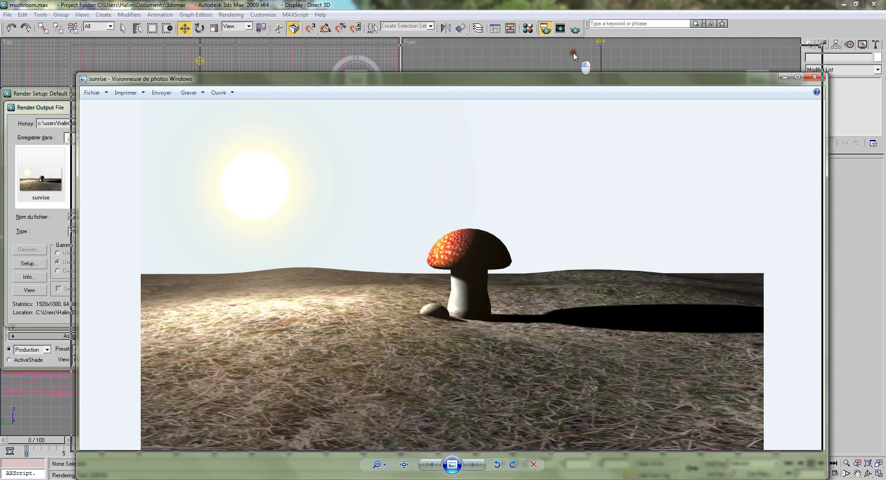
left_click_drag(580, 82, 573, 52)
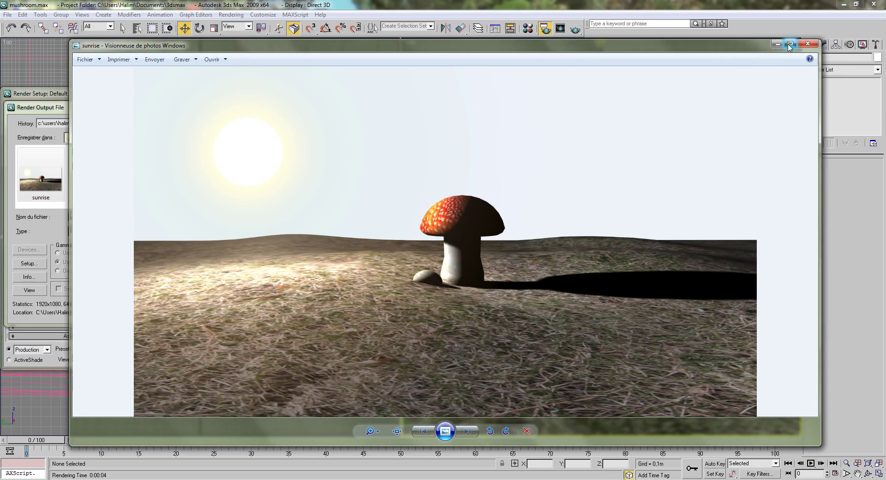
left_click(445, 431)
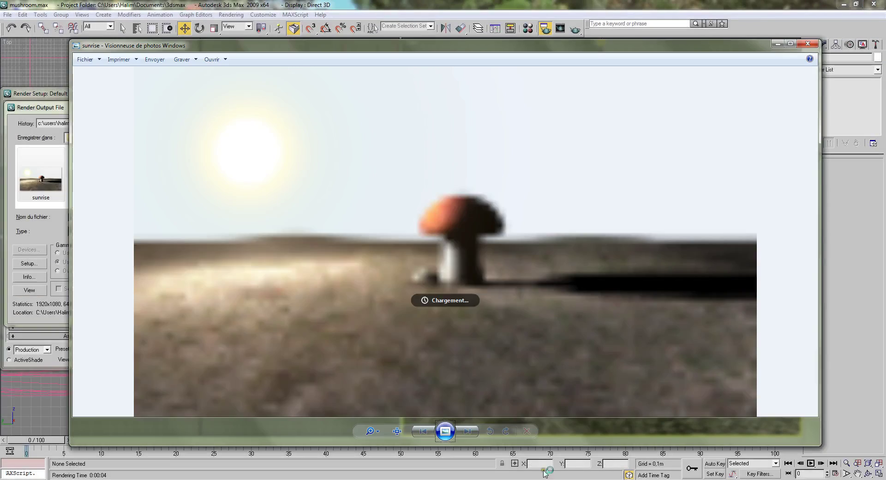
left_click(807, 44)
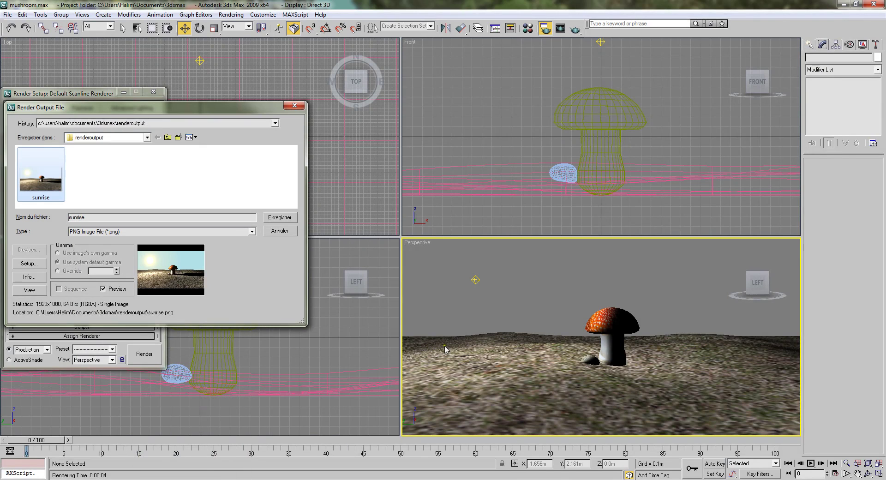
right_click(191, 479)
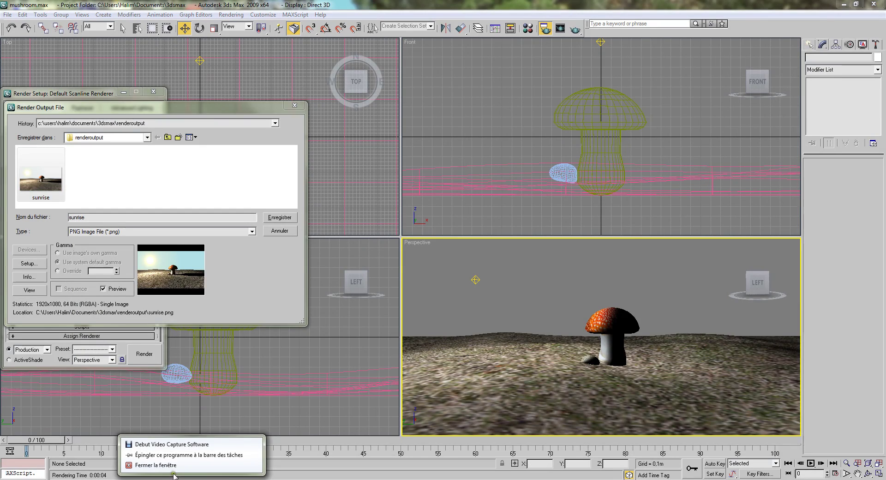